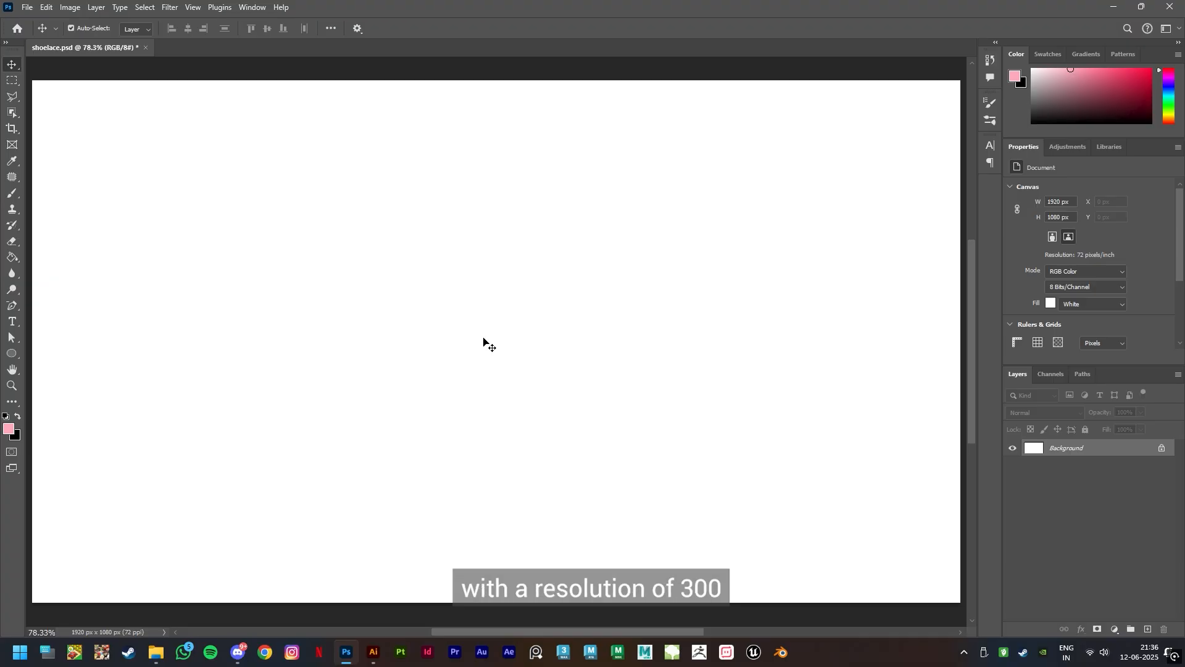
Place shoe.jpg as an embedded image against the canvas's left edge and rasterize its layer
click(27, 7)
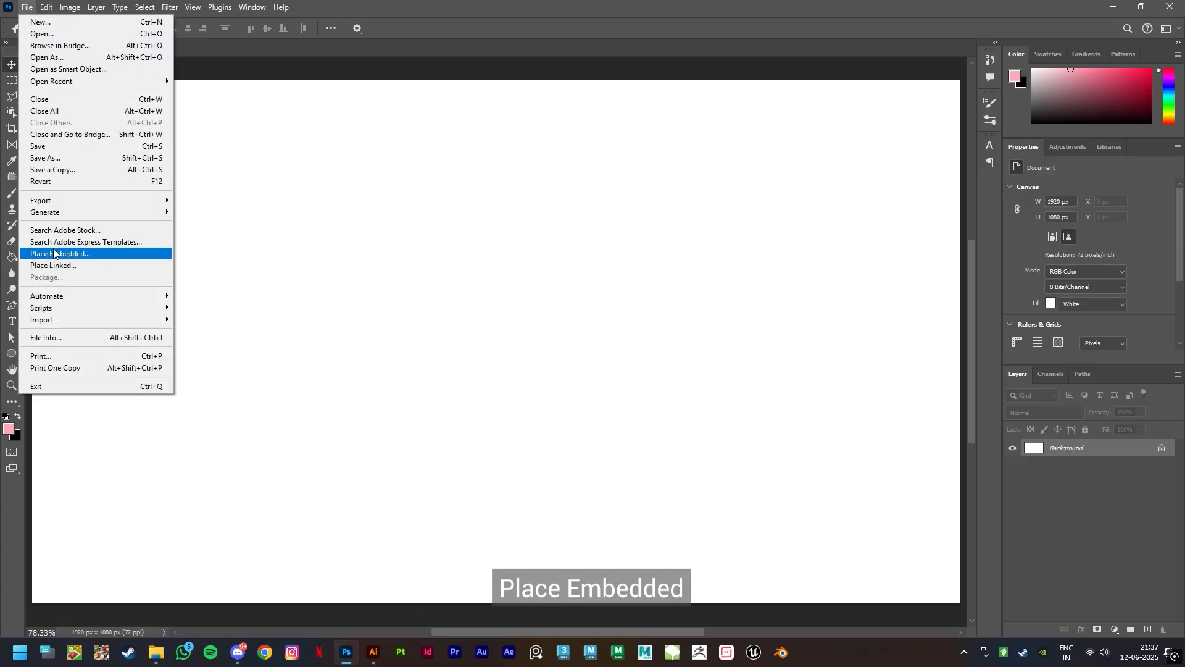
click(93, 253)
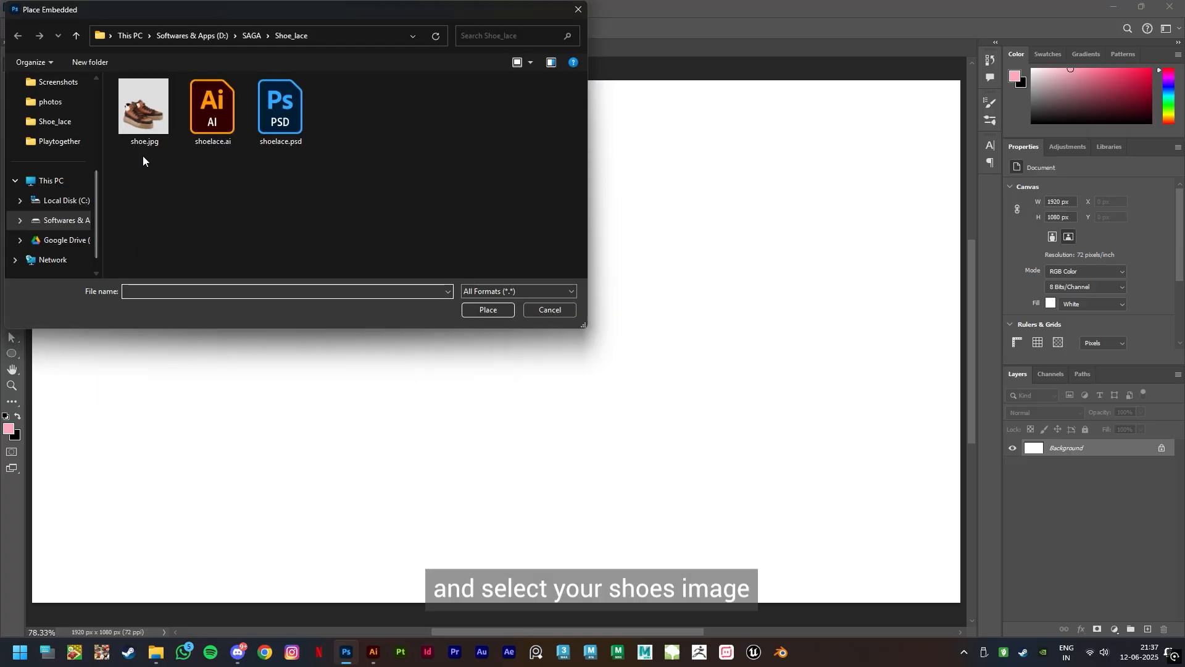
click(136, 127)
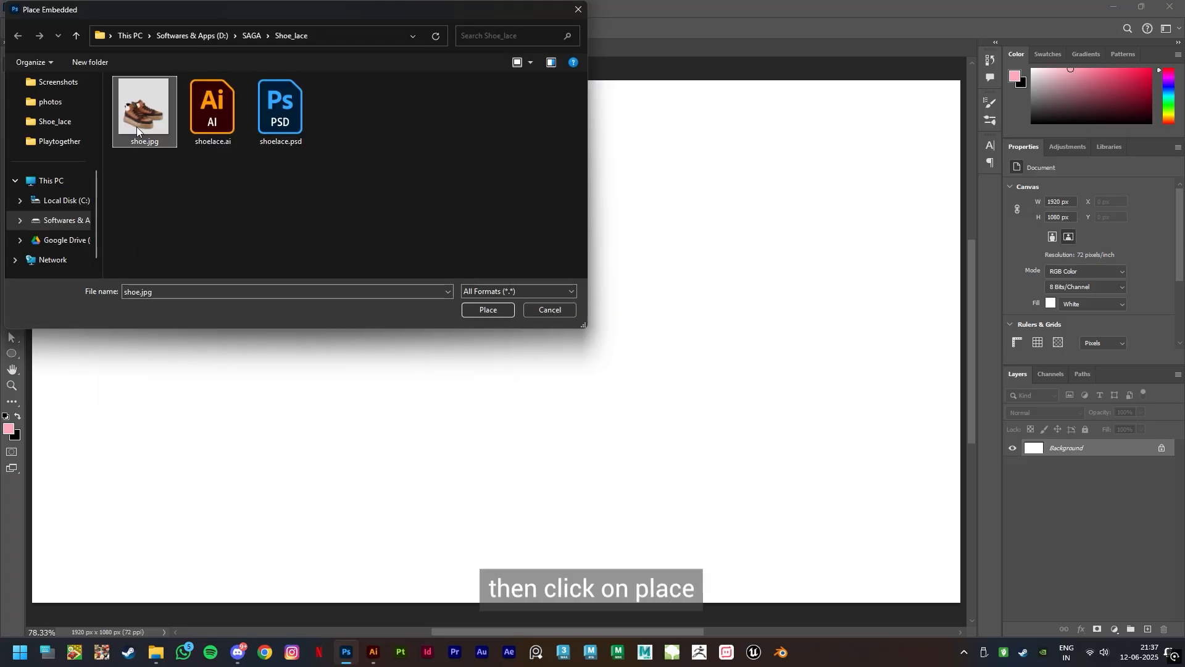
click(488, 311)
drag(519, 352, 298, 368)
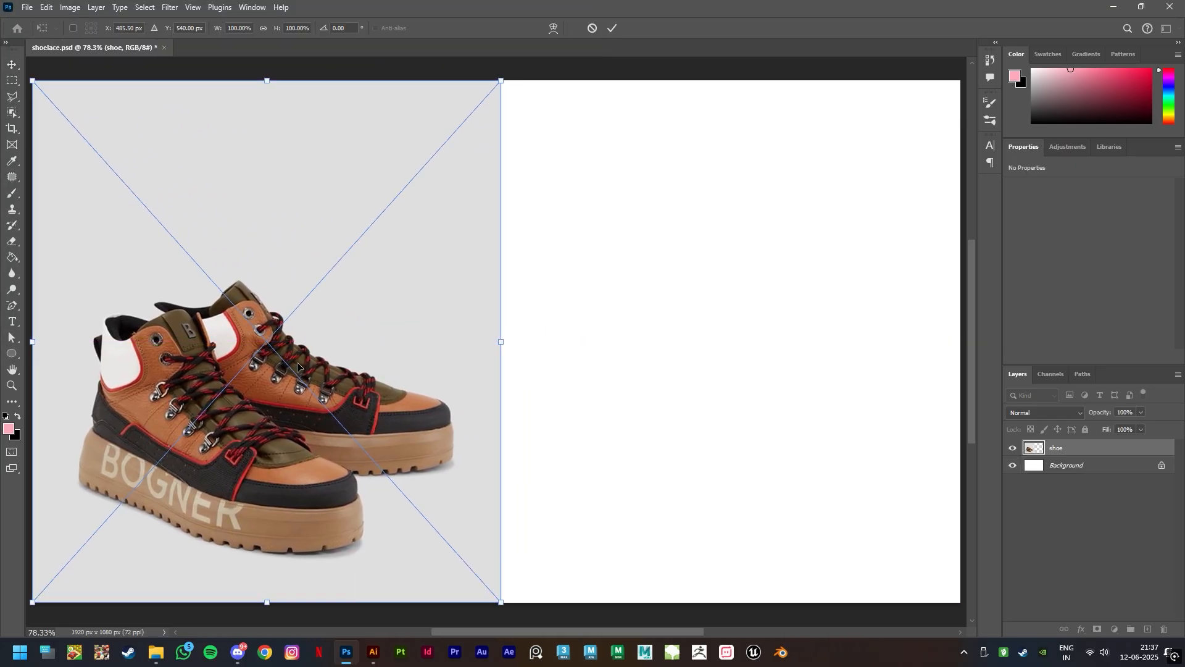
click(610, 28)
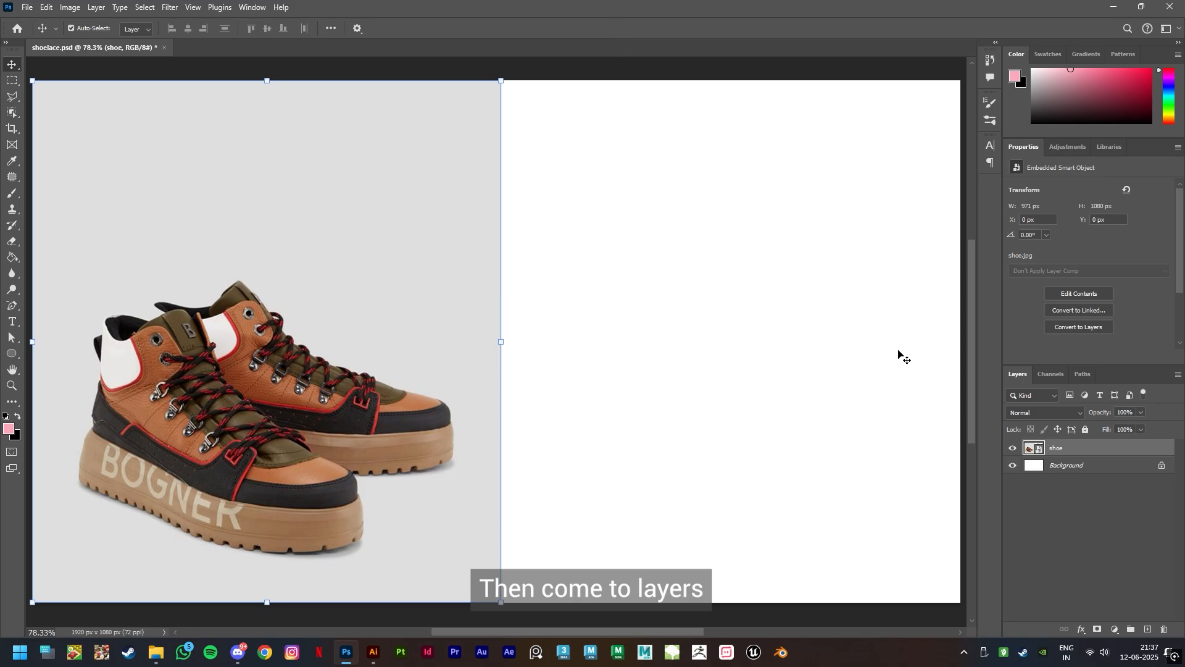
right_click(1082, 450)
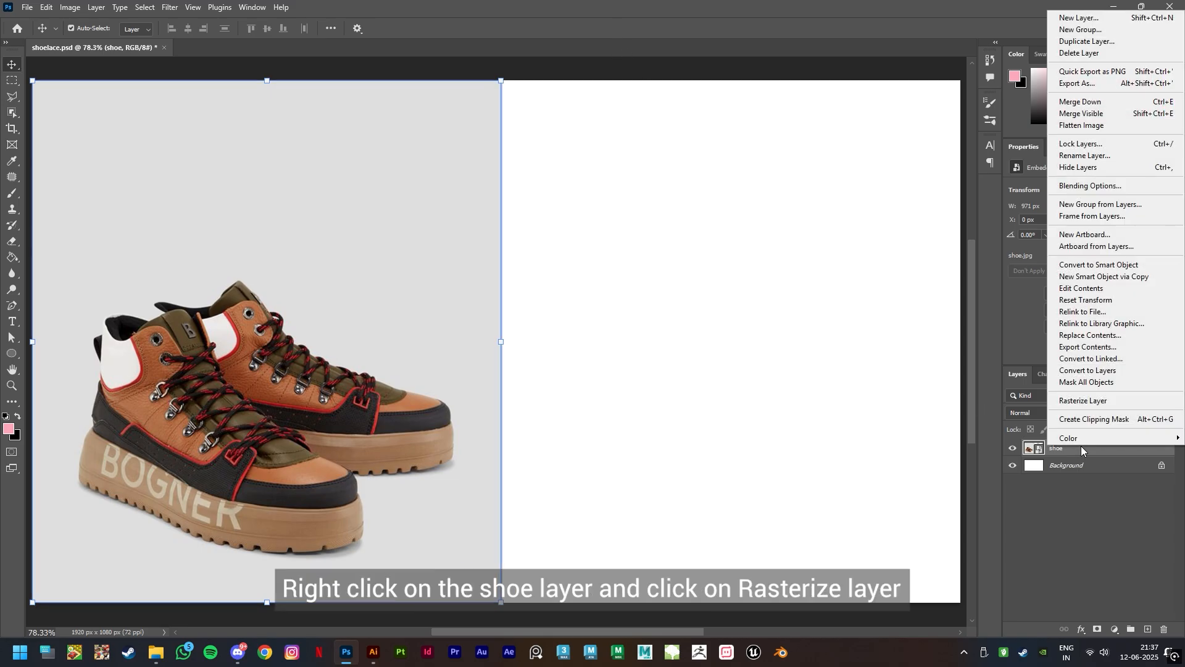
click(1115, 401)
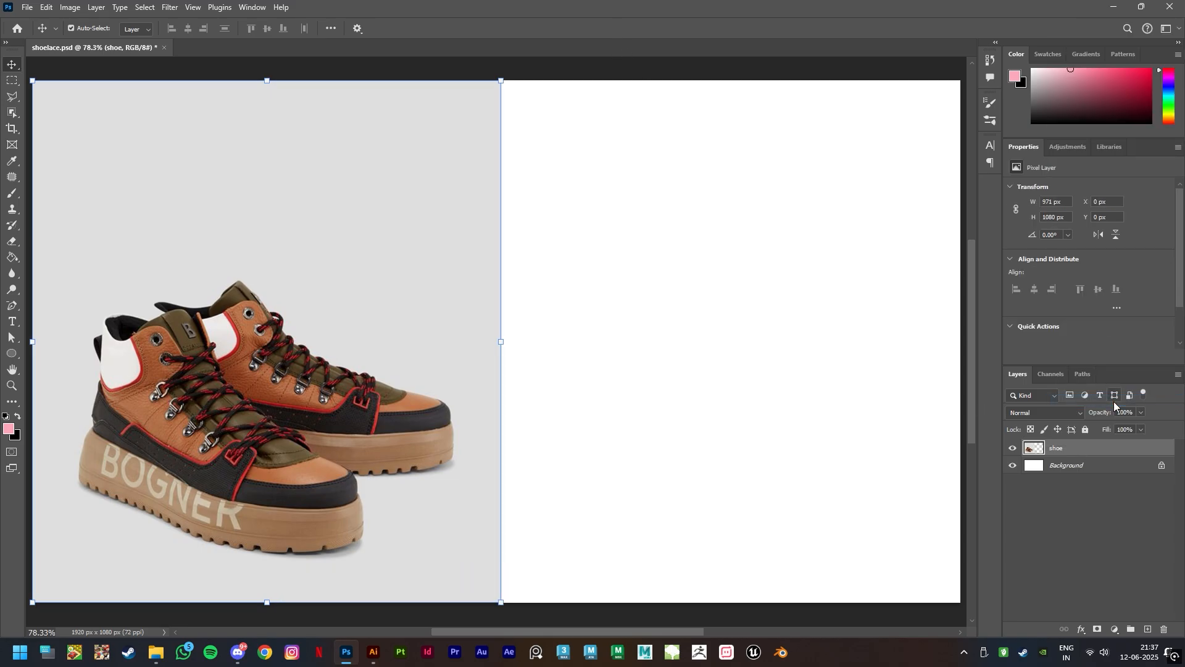
Content-aware fill the blank canvas area beside the shoes, including a strip of the image, onto a new layer, and deselect
click(12, 81)
drag(458, 81, 961, 602)
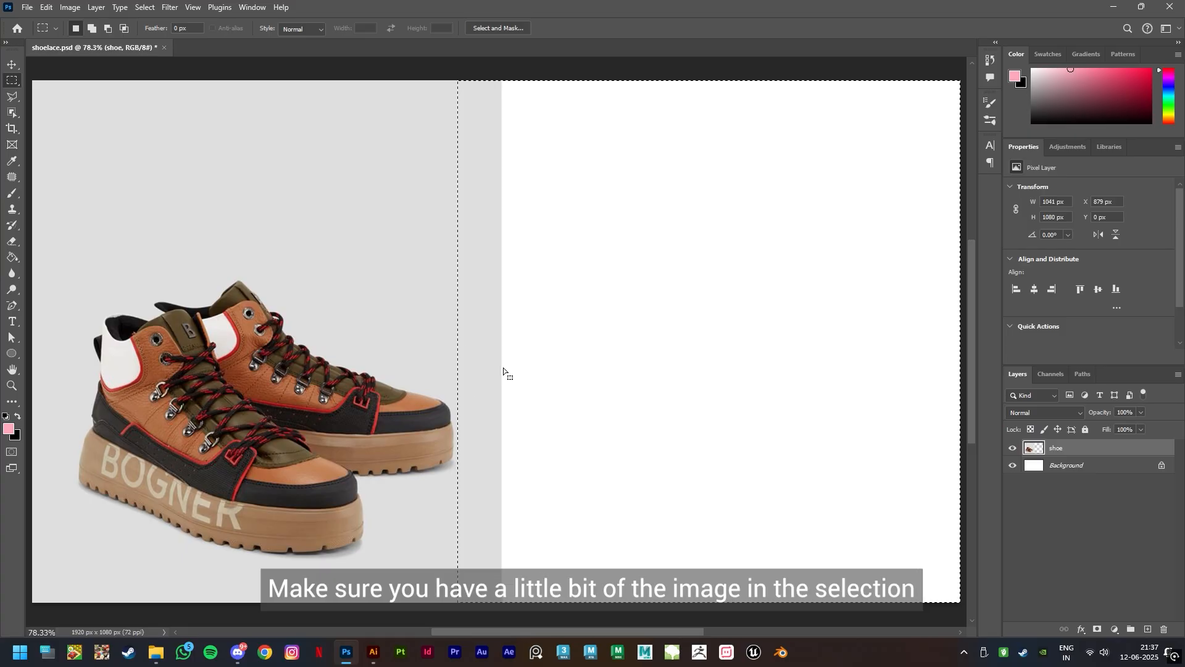
click(44, 6)
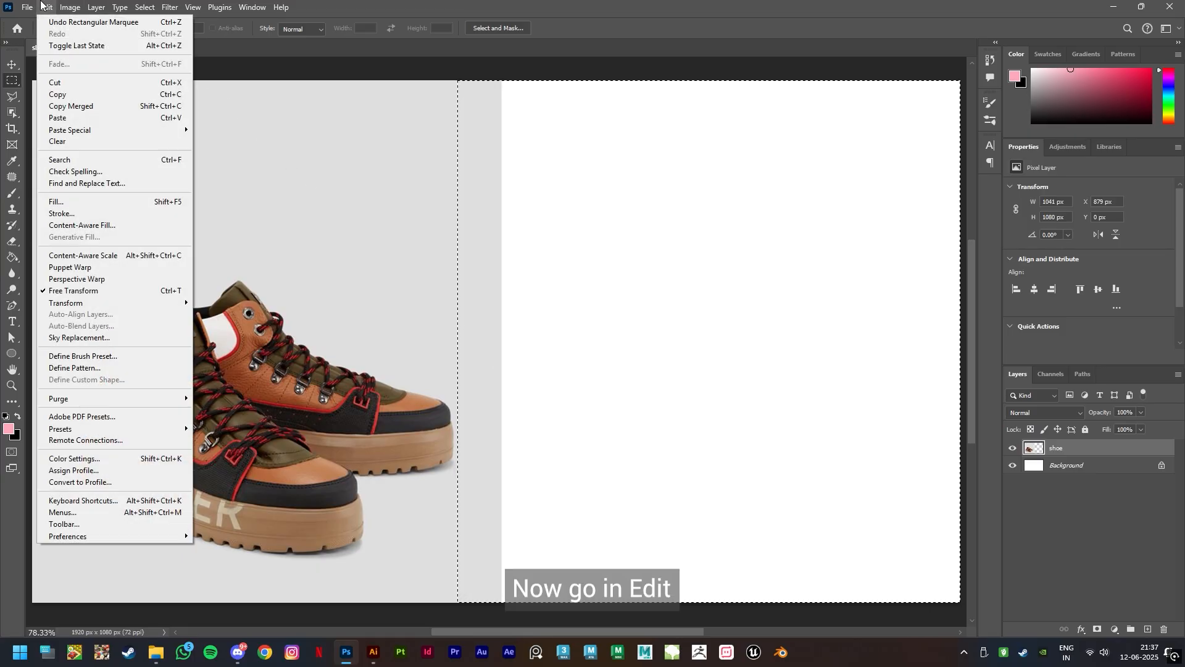
click(122, 226)
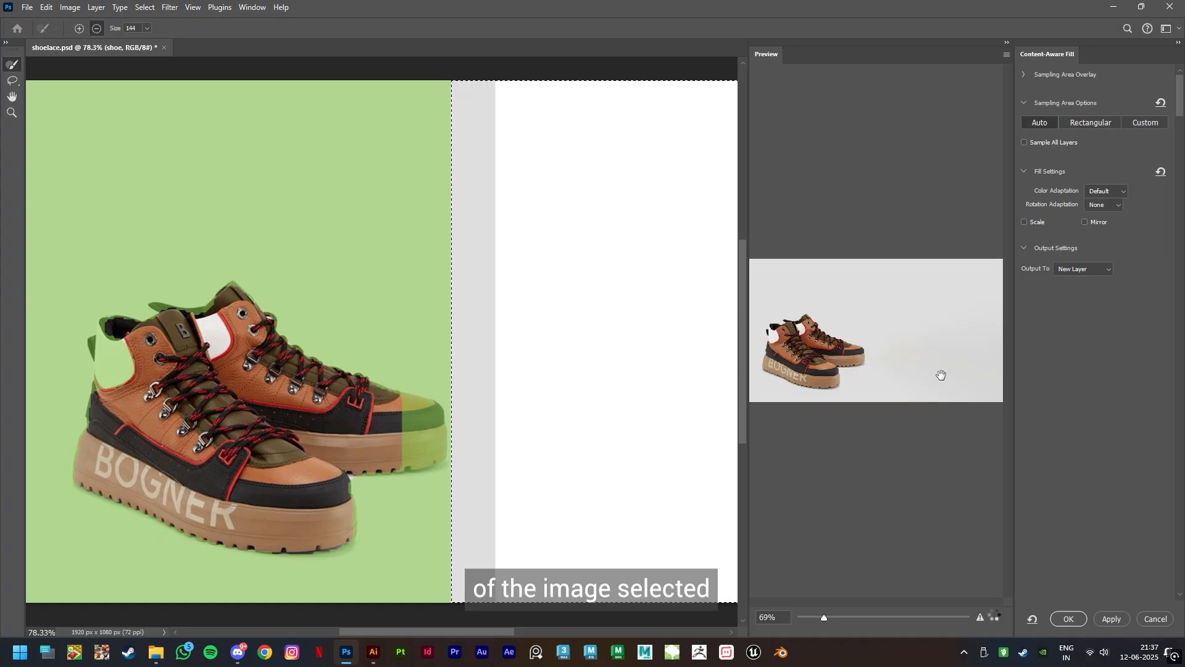
click(1072, 620)
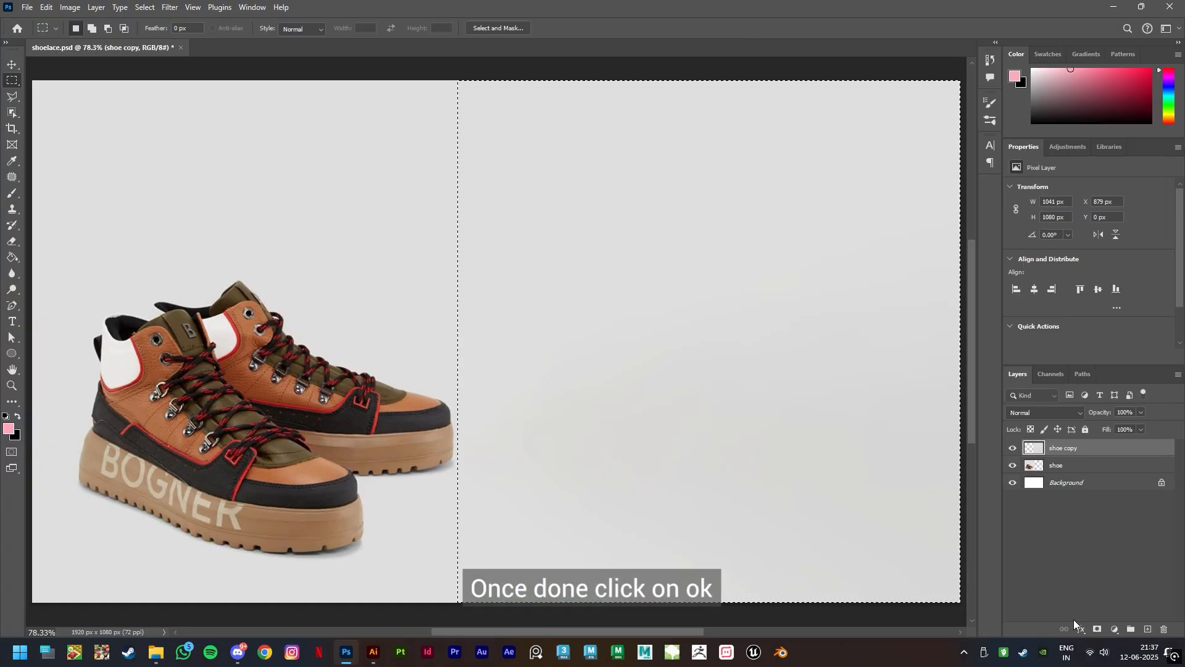
key(ctrl+d)
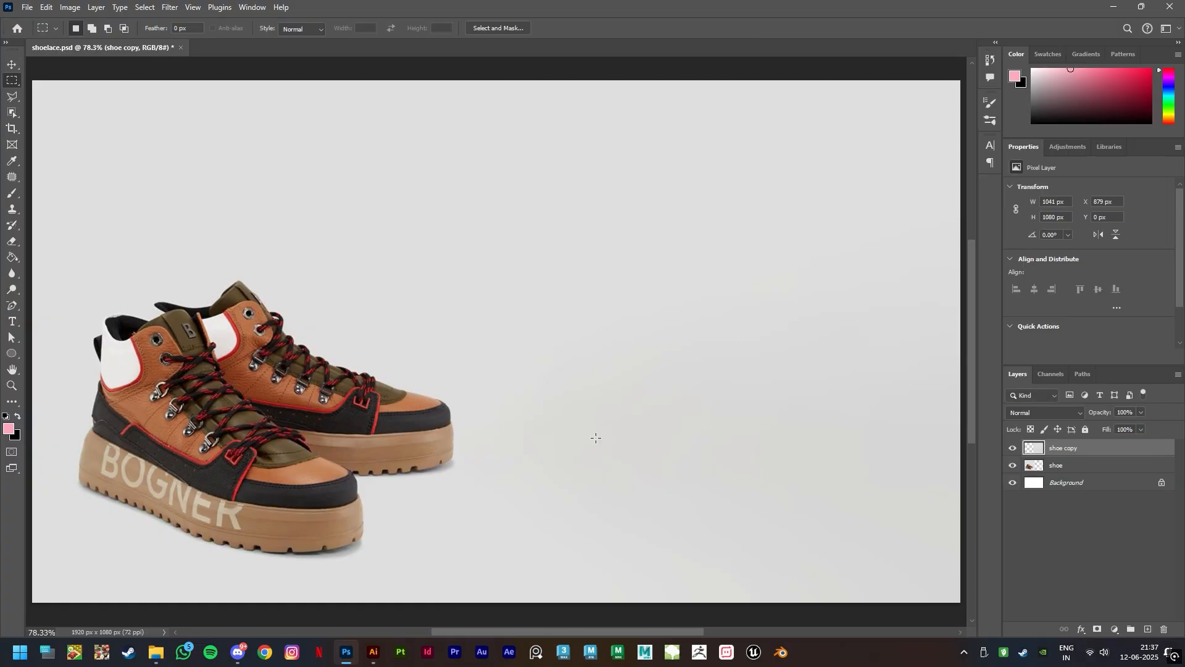
Merge the shoe copy and shoe layers into one
click(12, 64)
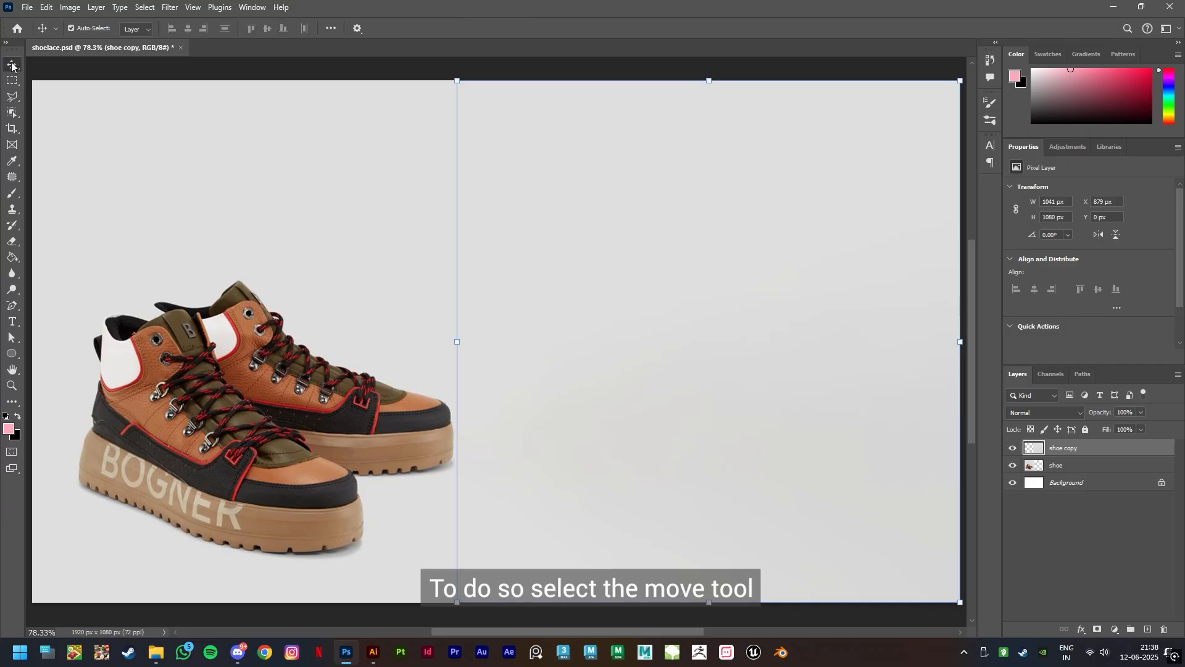
shift+click(1088, 450)
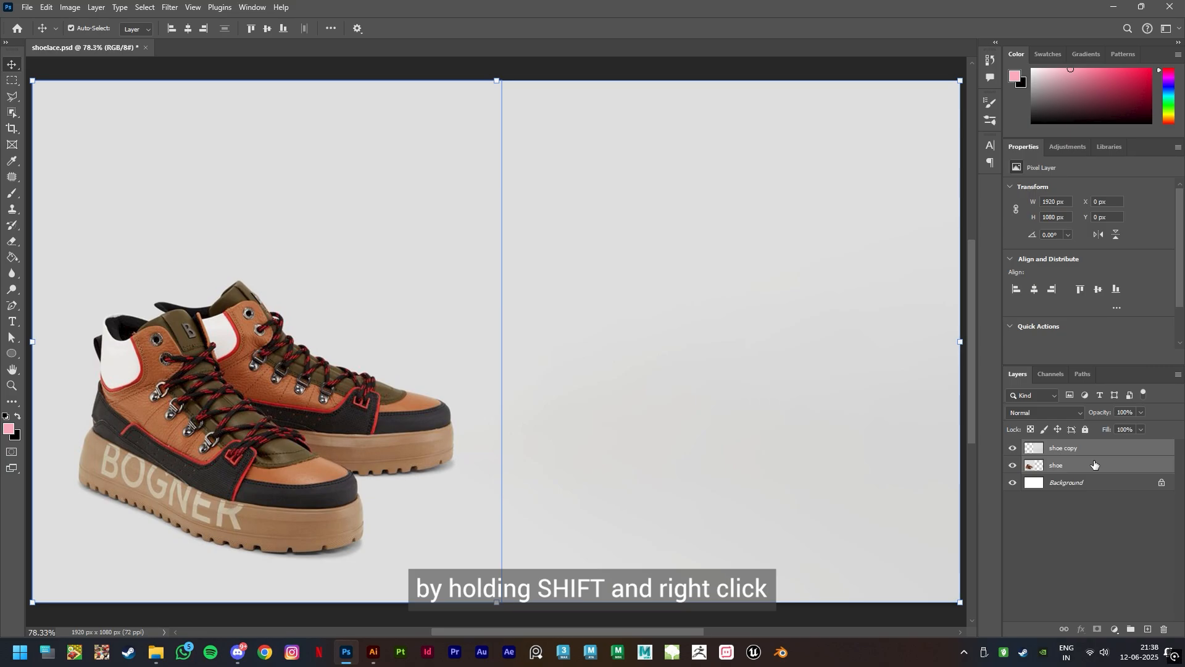
right_click(1094, 463)
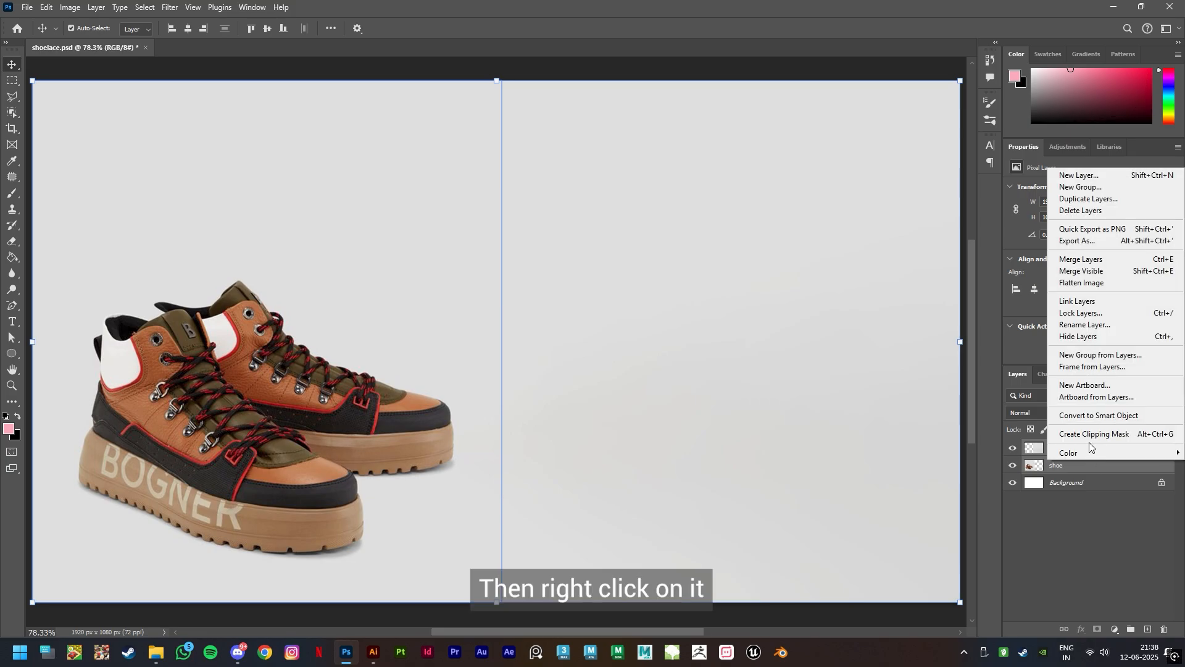
click(1113, 259)
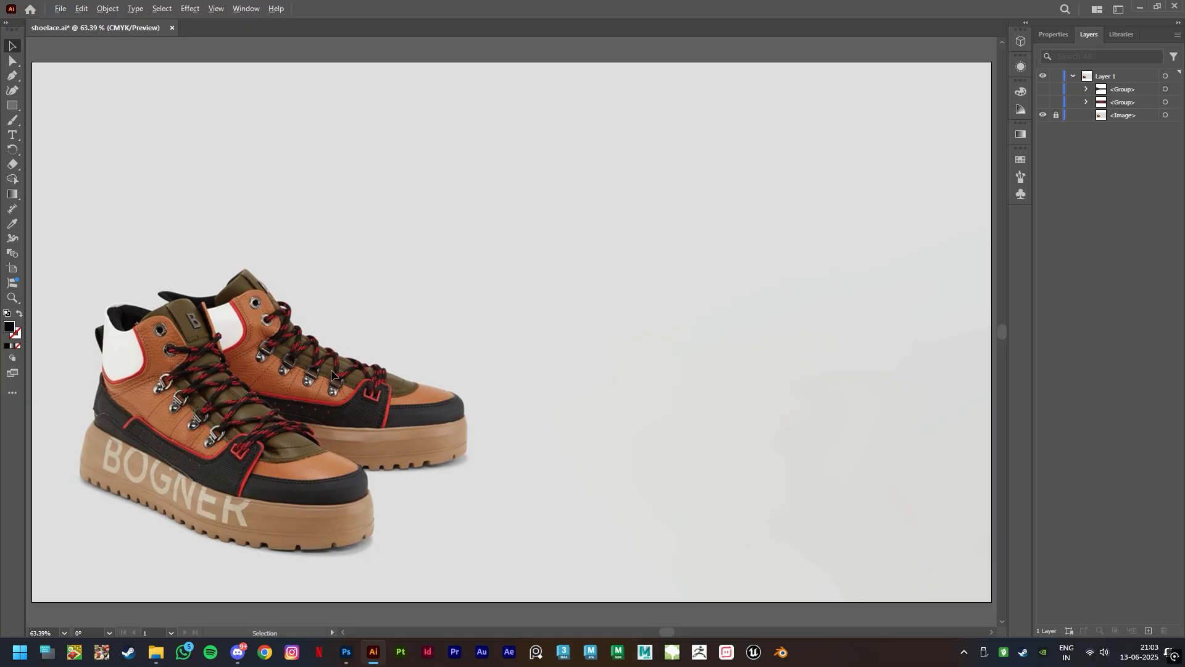
In Illustrator, draw a wide black rectangle in the blank area beside the laces and a small one above its upper-left corner
scroll(320, 331, up, 3)
scroll(321, 331, up, 1)
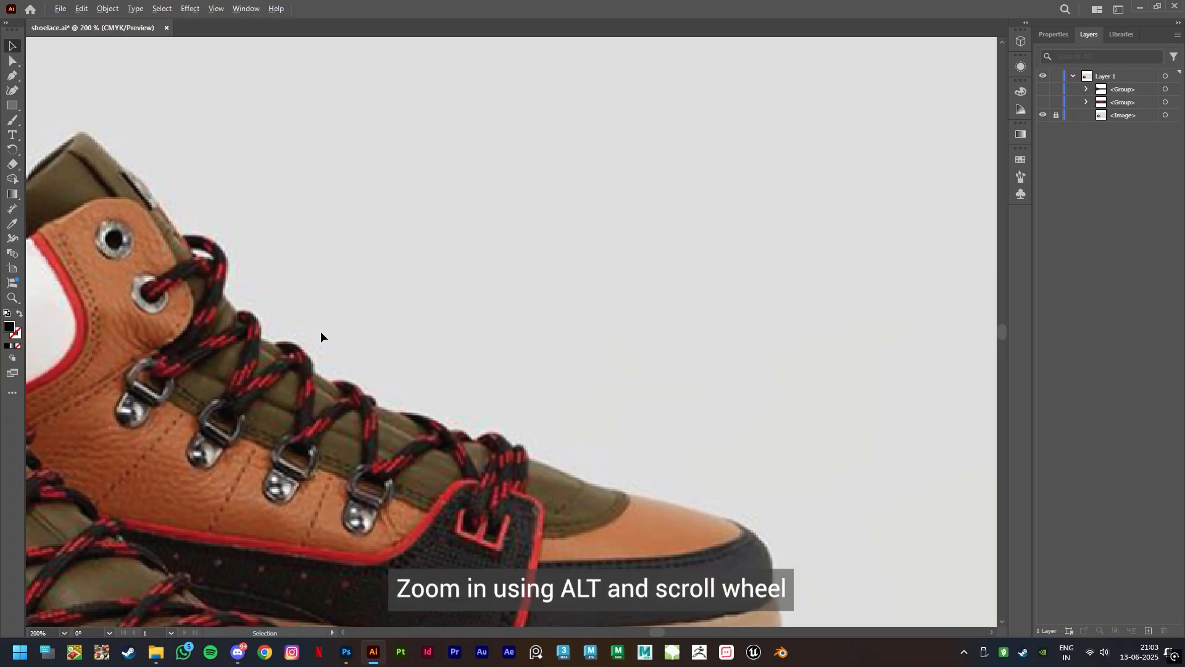
scroll(405, 354, up, 2)
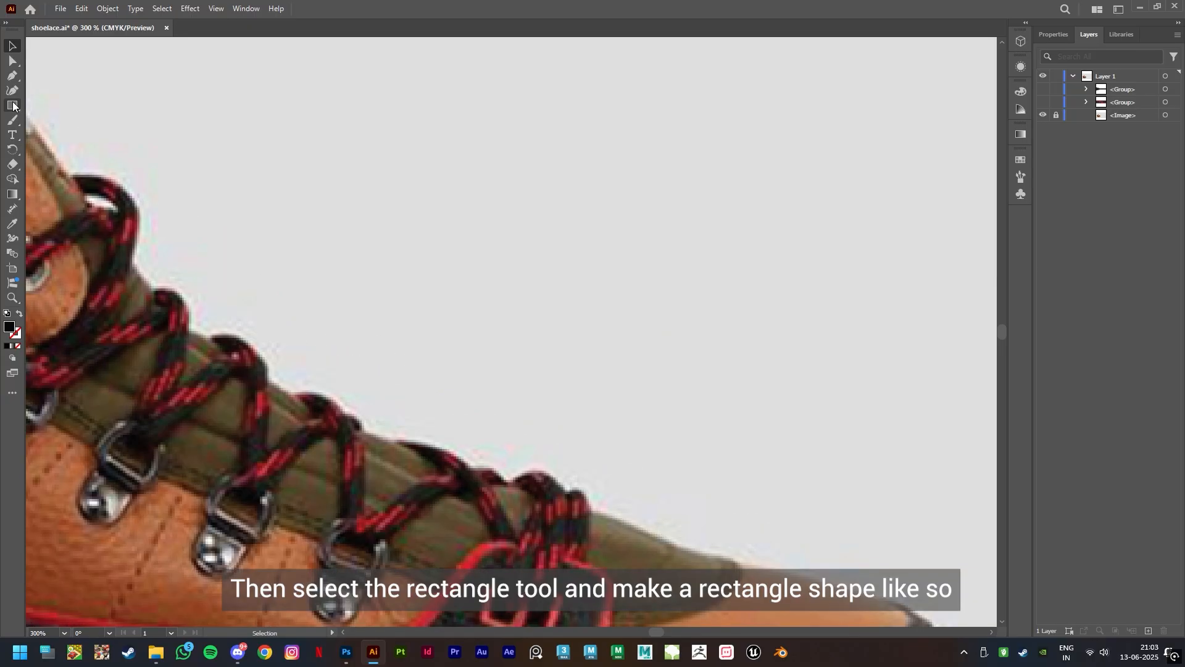
drag(295, 271, 504, 328)
drag(298, 243, 317, 256)
Round the small rectangle's corners and fill it with the dark colour sampled from the shoelace
scroll(304, 249, up, 5)
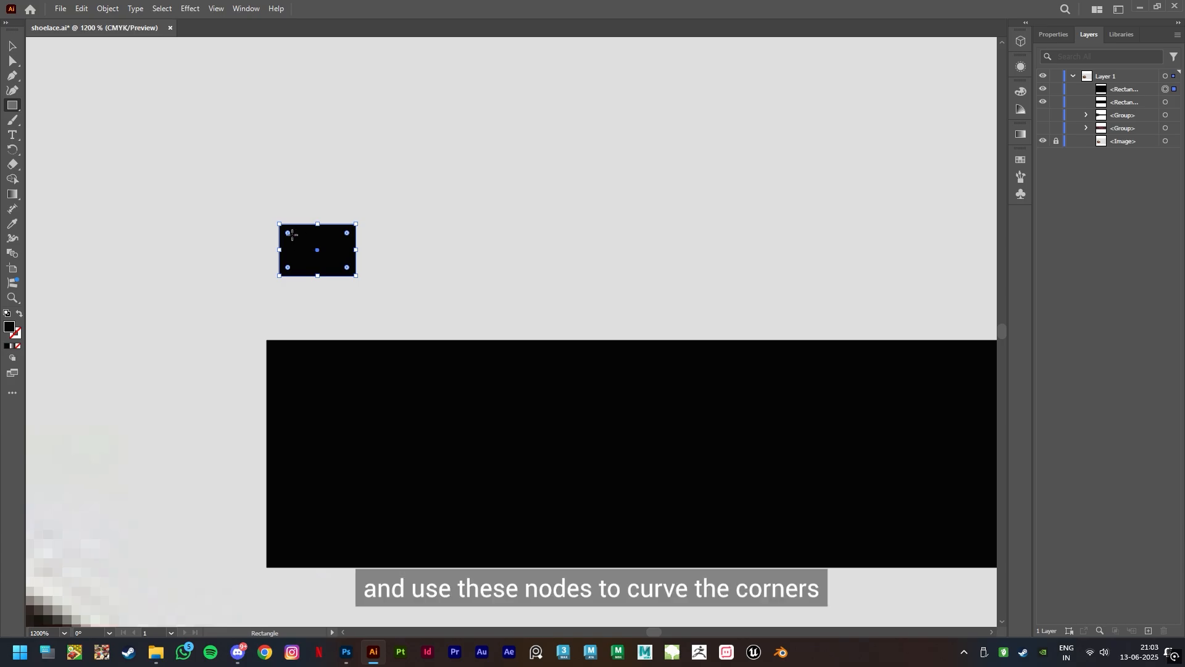
drag(287, 233, 294, 239)
click(12, 224)
scroll(227, 351, down, 2)
drag(172, 455, 411, 275)
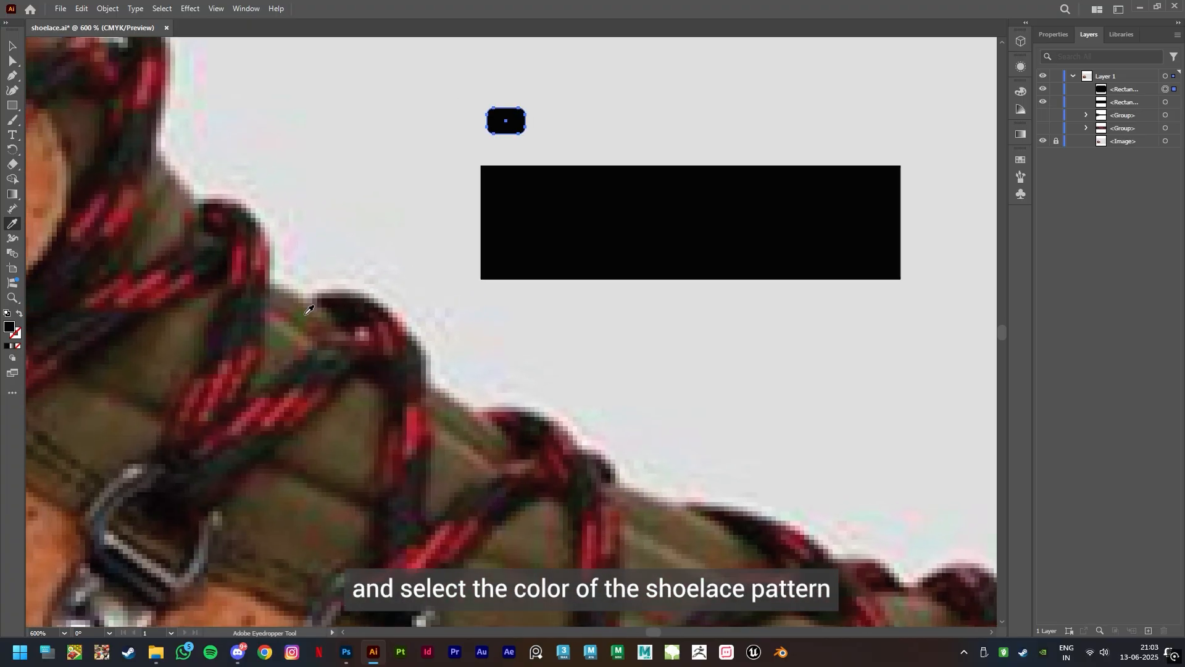
click(80, 321)
Place the small rectangle at the upper left of the black bar and duplicate it into a row of ten across
click(12, 45)
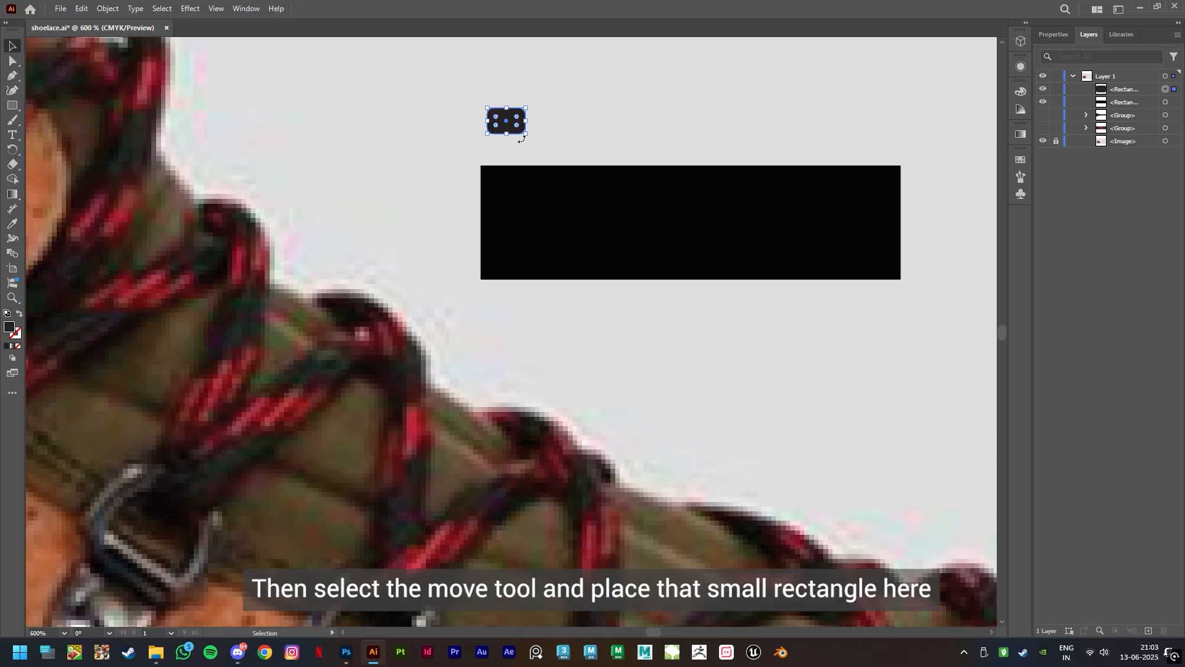
drag(507, 127, 542, 189)
shift+click(512, 189)
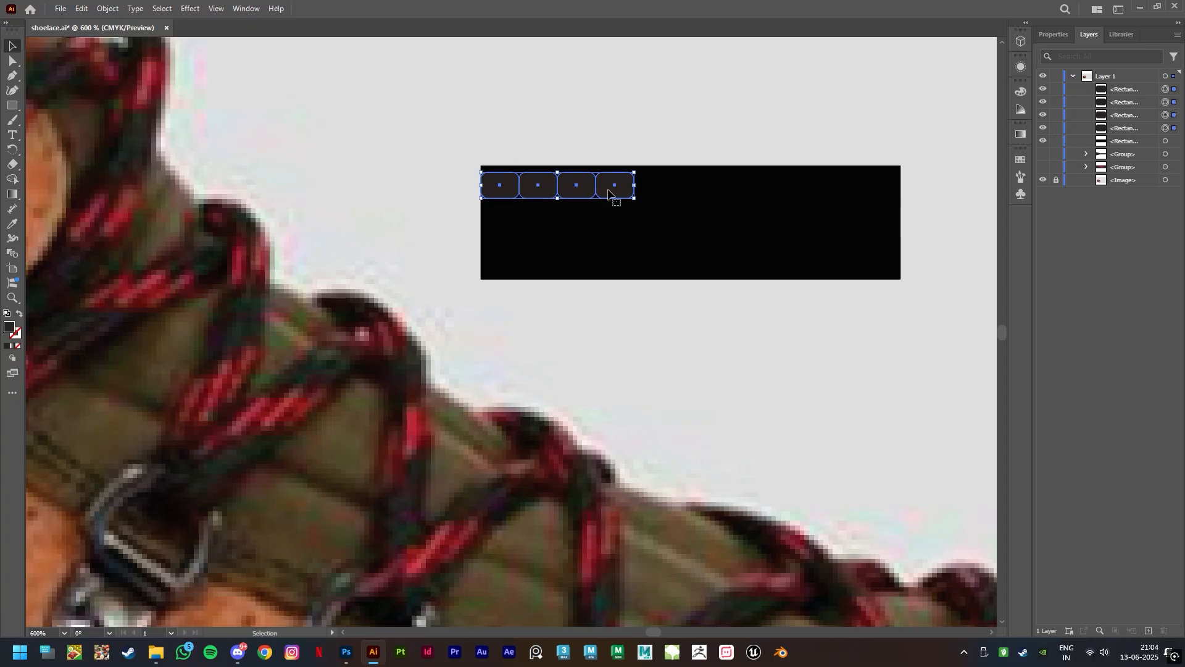
drag(608, 190, 762, 190)
click(733, 190)
drag(774, 190, 901, 186)
shift+click(501, 188)
shift+click(741, 185)
Duplicate the row of small rectangles twice downward to make three rows on the black bar
drag(698, 196, 698, 232)
drag(699, 232, 698, 268)
click(772, 336)
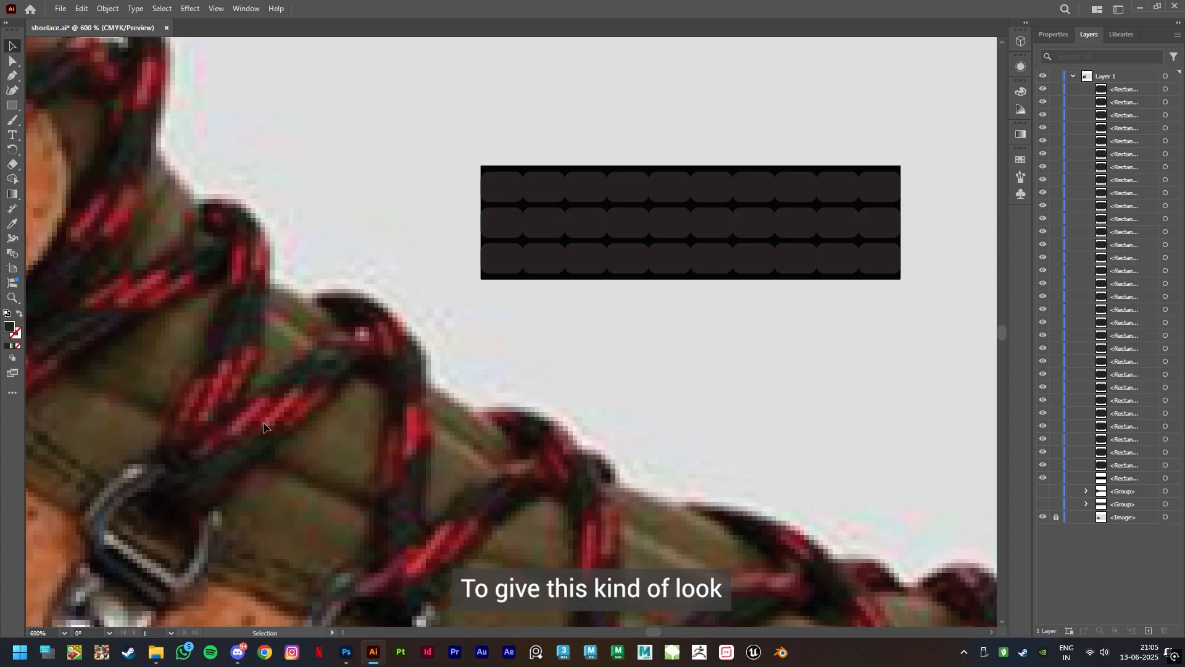
Recolour the second to fifth rectangles of the upper row with a red sampled from the shoelace
click(556, 197)
shift+click(586, 199)
shift+click(627, 199)
shift+click(668, 199)
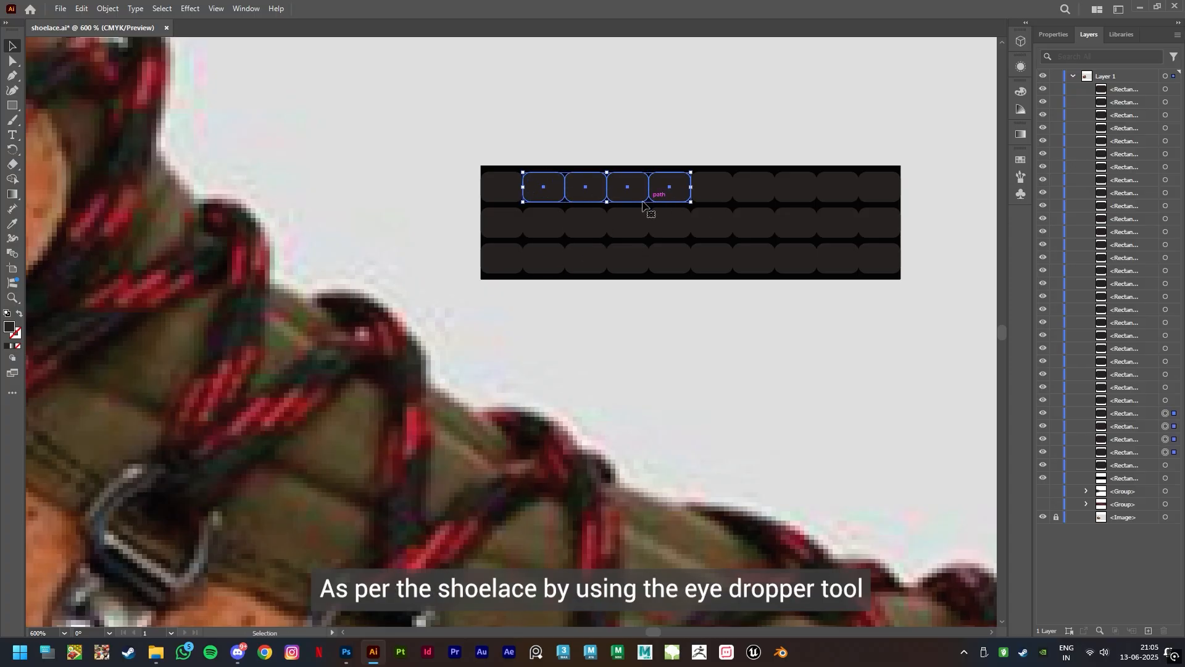
click(10, 226)
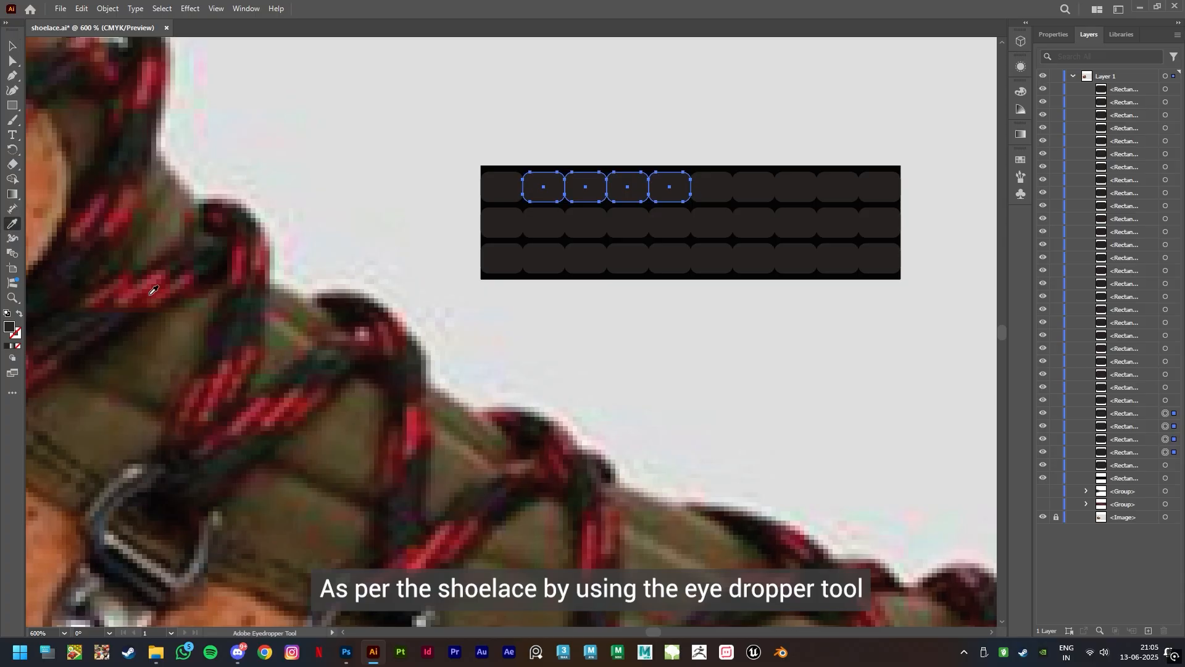
click(224, 396)
click(216, 400)
Recolour the fourth to seventh rectangles of the middle row with a red sampled from the shoelace
key(v)
click(629, 230)
shift+click(669, 230)
shift+click(711, 230)
shift+click(752, 228)
key(i)
click(289, 403)
Recolour the sixth to ninth rectangles of the lower row with a dark red sampled from the shoelace
key(v)
click(711, 262)
shift+click(754, 261)
shift+click(795, 261)
shift+click(834, 263)
key(i)
click(303, 411)
click(830, 106)
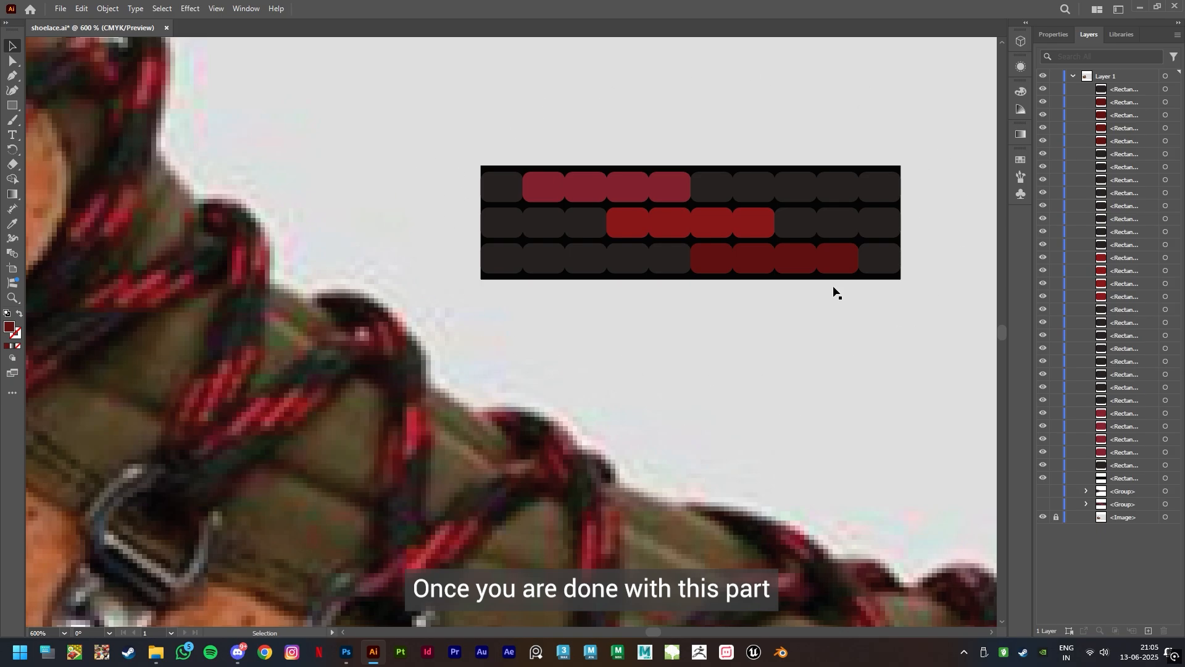
Duplicate the whole lace pattern and place the copy directly above the original
scroll(752, 331, down, 2)
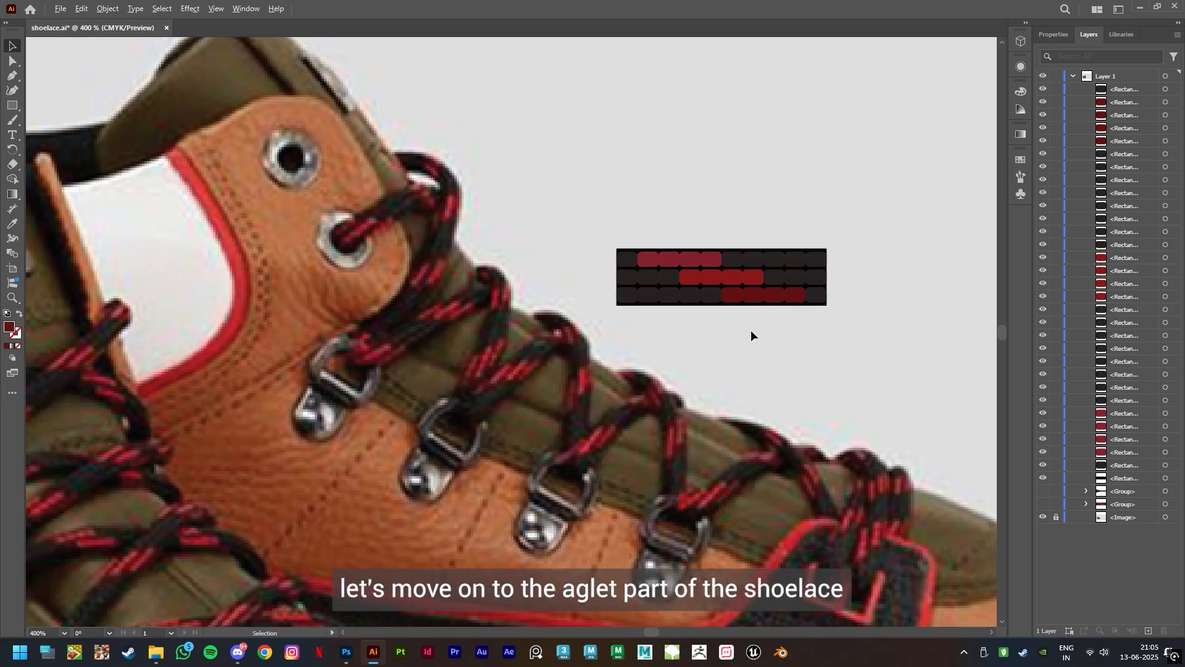
drag(843, 338, 556, 163)
drag(723, 283, 719, 200)
scroll(874, 283, up, 2)
drag(831, 182, 816, 339)
click(766, 287)
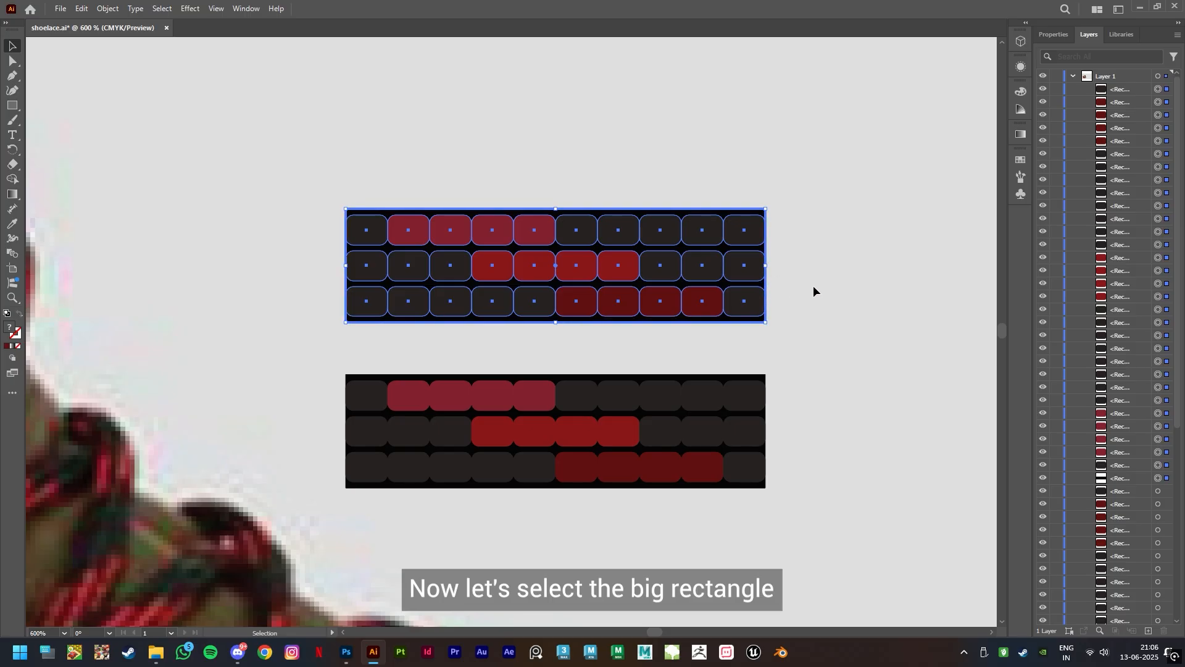
Shorten the upper copy's black bar to four columns wide and delete the small rectangles beyond it
click(814, 291)
drag(768, 268, 514, 300)
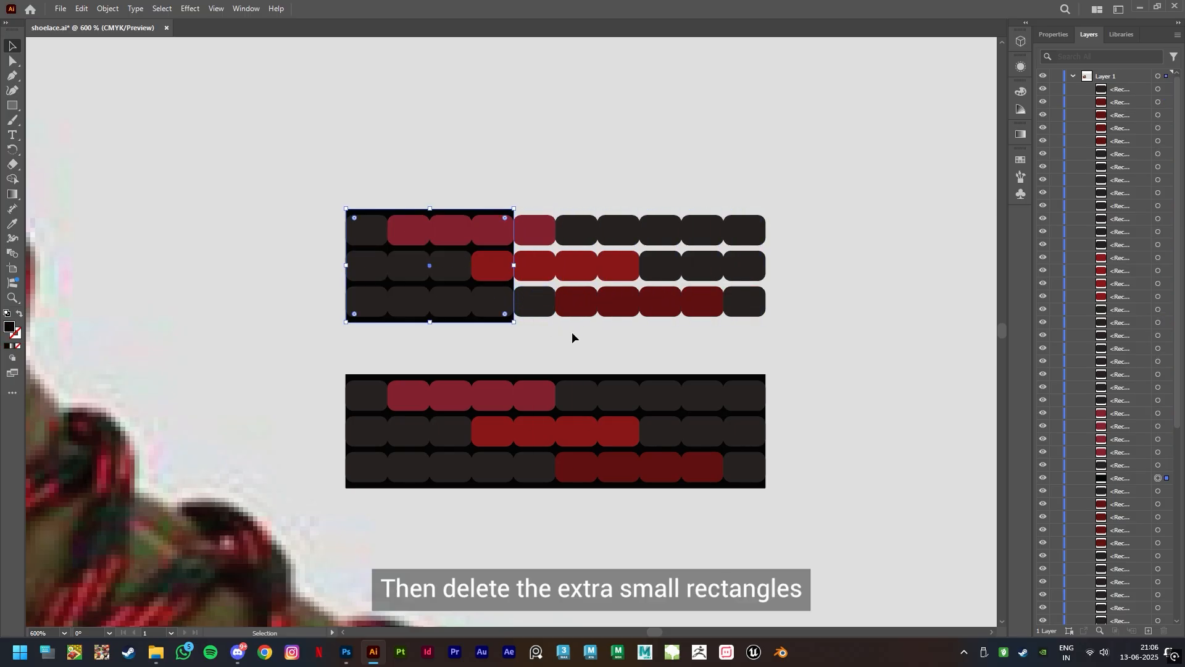
drag(537, 166, 779, 343)
key(Delete)
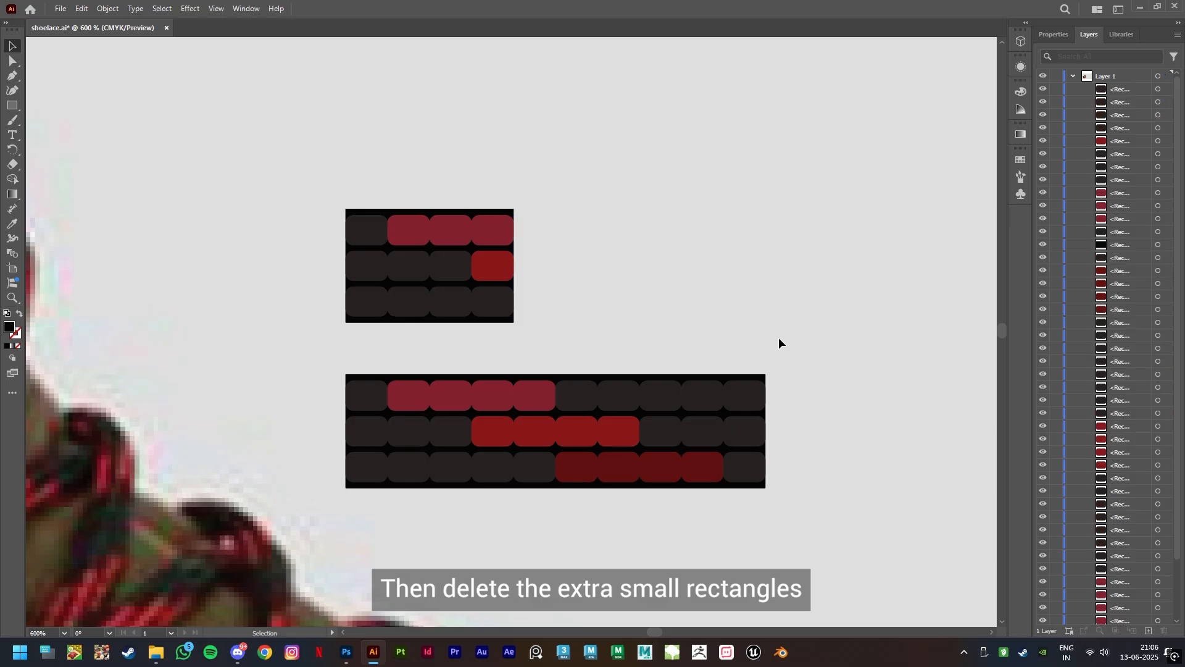
Recolour the four red rectangles in the shortened copy with the dark colour of its other rectangles
click(410, 232)
shift+click(467, 235)
shift+click(492, 232)
shift+click(493, 265)
key(i)
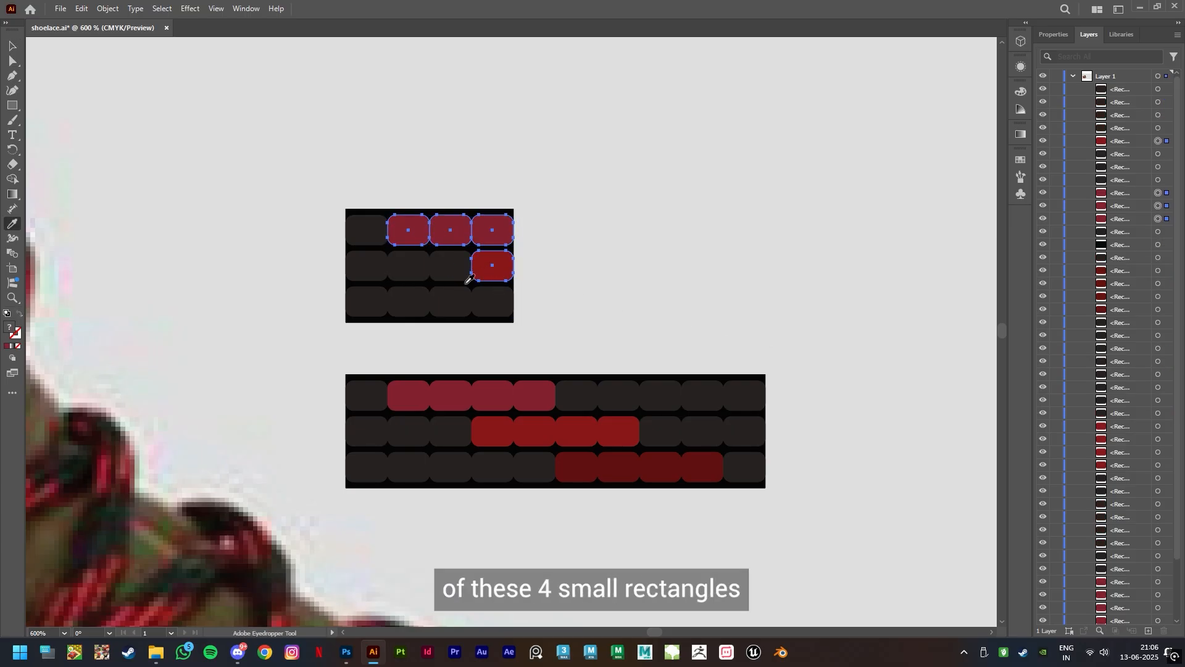
click(447, 295)
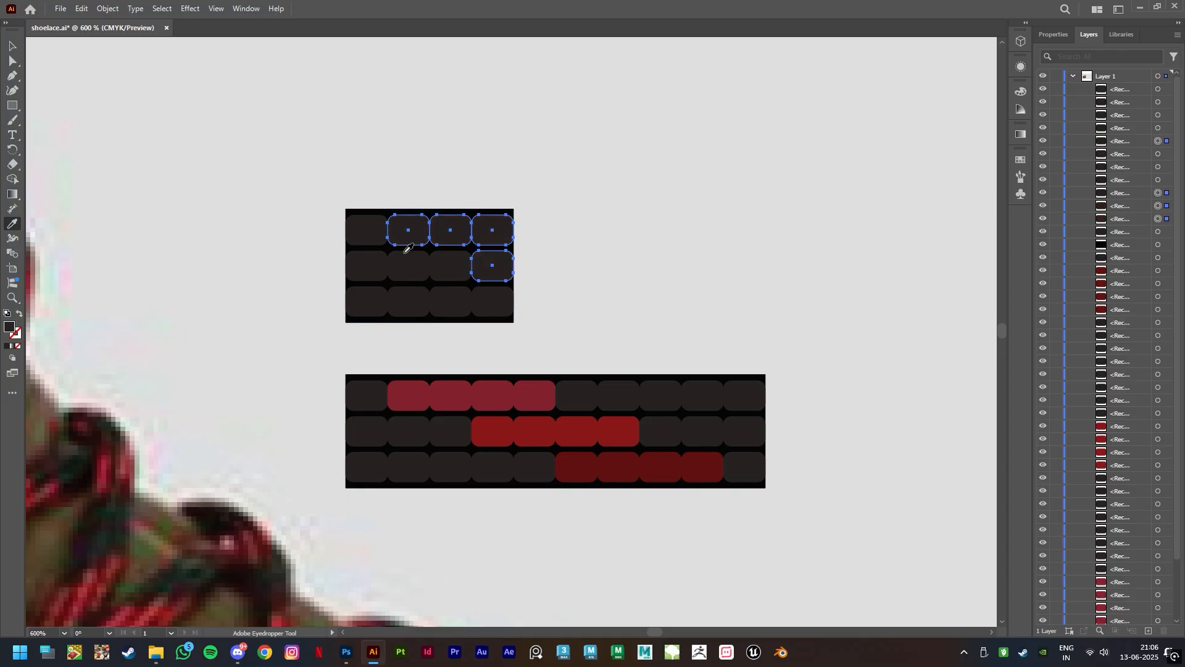
key(v)
click(625, 306)
Taper the shortened copy's black bar by moving its two right corner anchors vertically inward to the middle row's edges
click(510, 215)
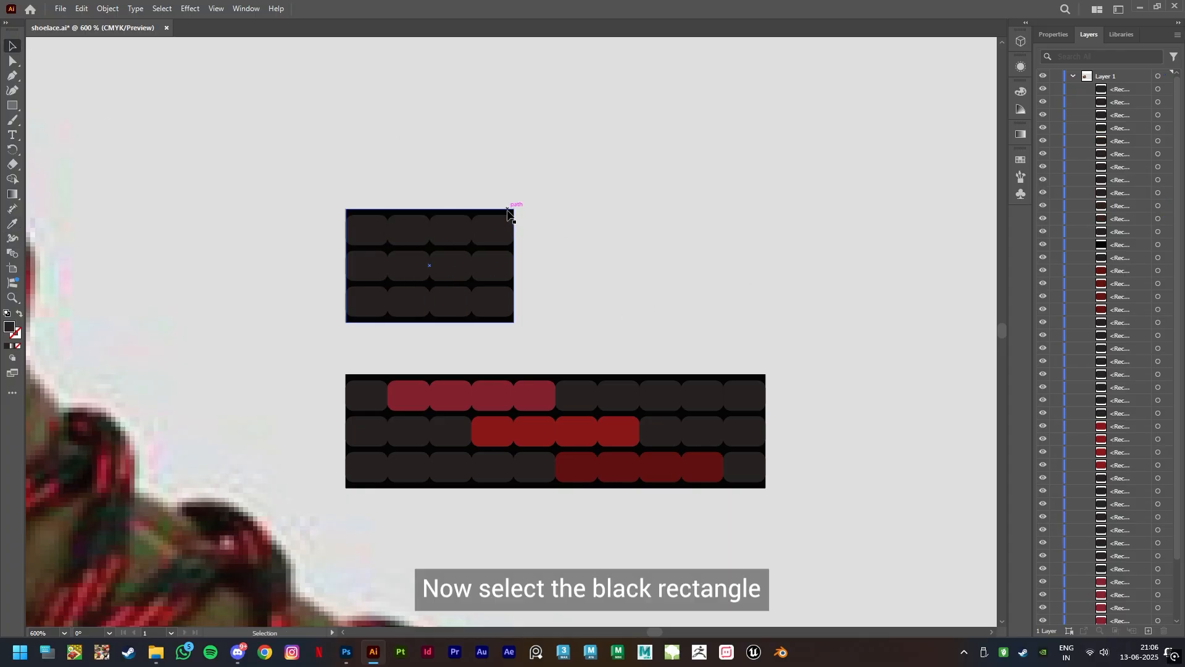
click(508, 212)
click(12, 62)
click(513, 210)
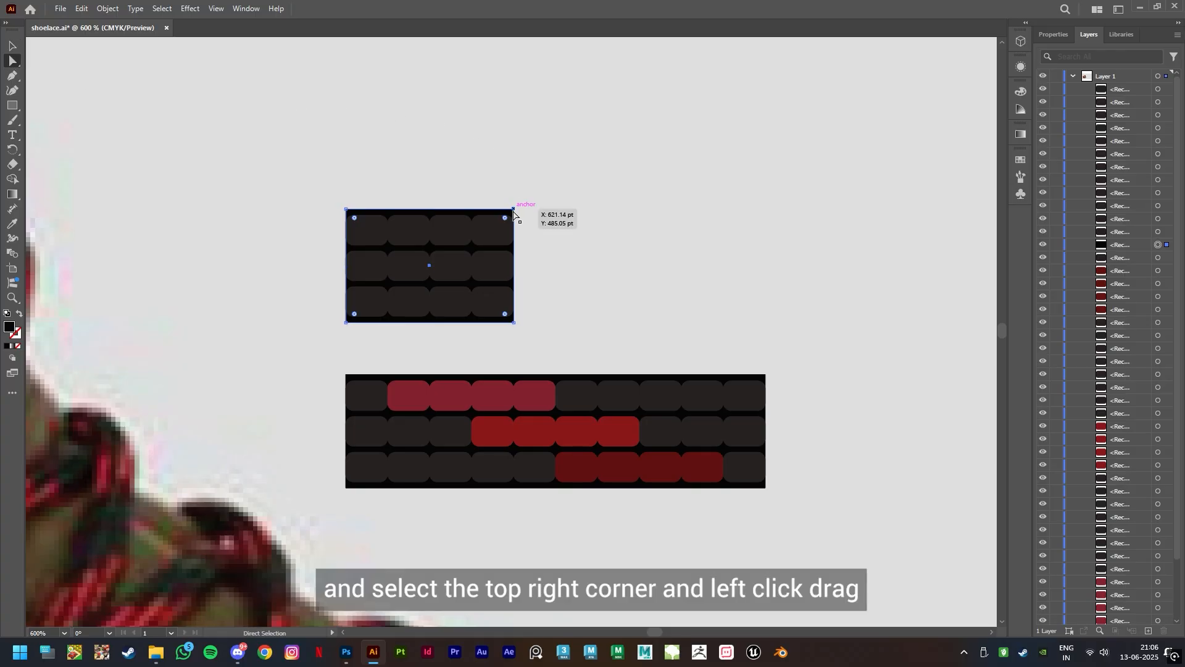
drag(514, 215, 515, 254)
drag(514, 321, 515, 283)
click(559, 303)
Delete the last two small rectangles of both the upper and lower rows in the tapered shape
click(492, 231)
key(Delete)
click(498, 308)
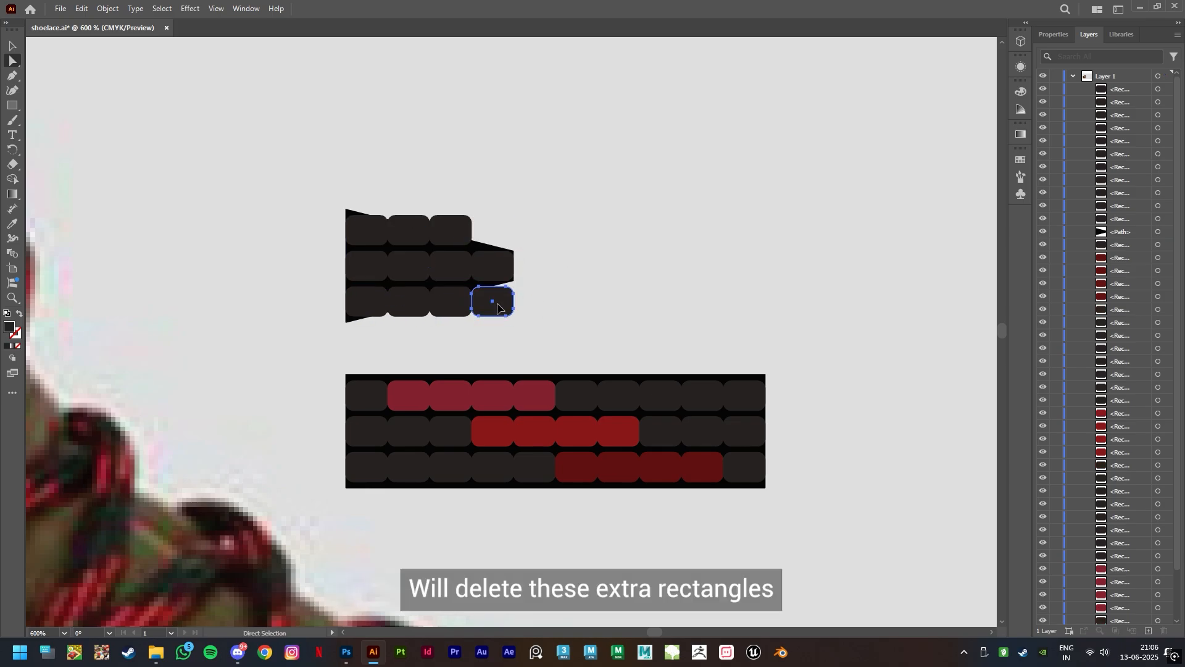
key(Delete)
click(454, 216)
key(Delete)
click(457, 306)
key(Delete)
click(457, 239)
key(Delete)
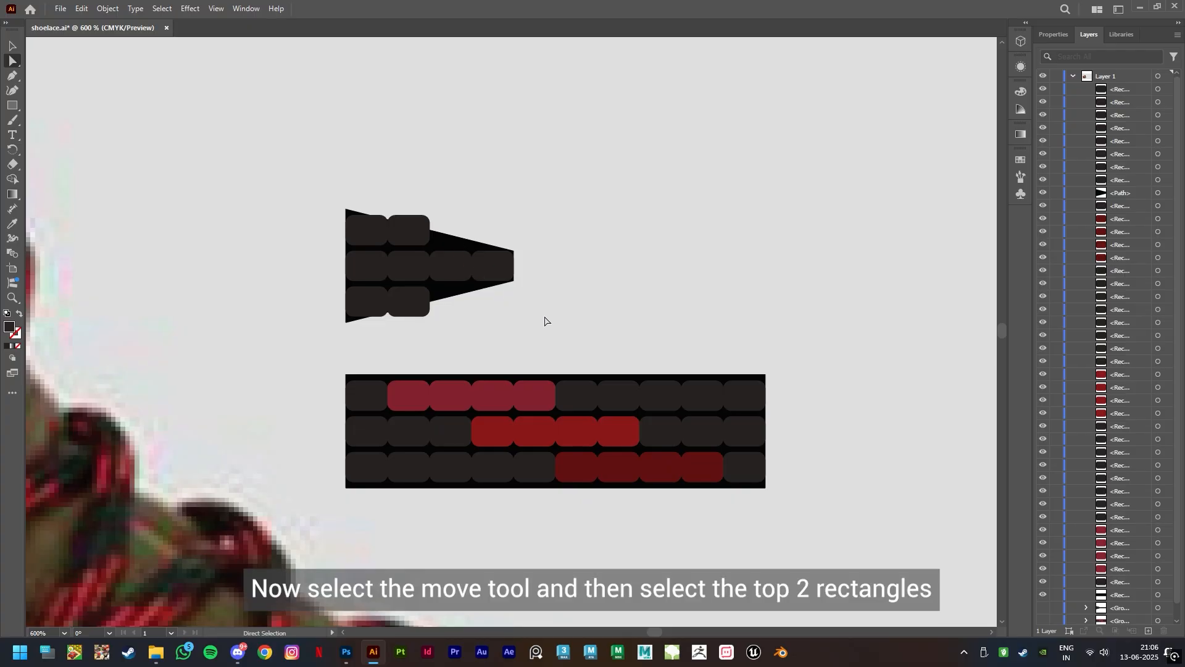
Group the two rectangles in the upper row of the tapered piece
click(12, 46)
click(409, 230)
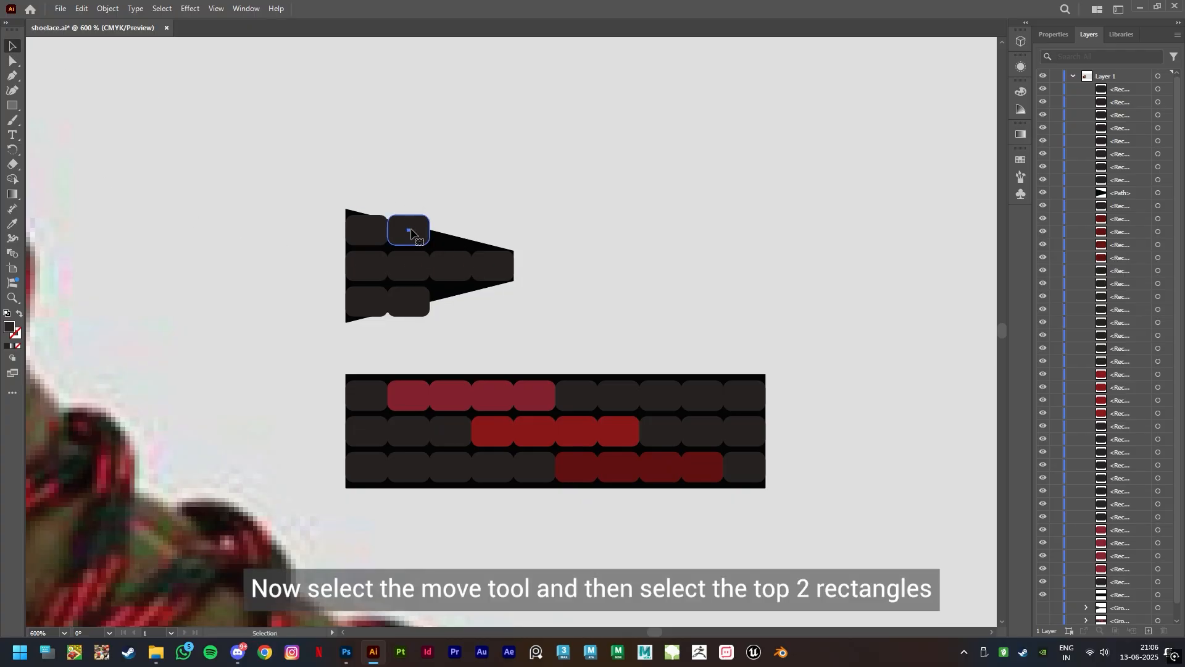
shift+click(367, 238)
right_click(367, 240)
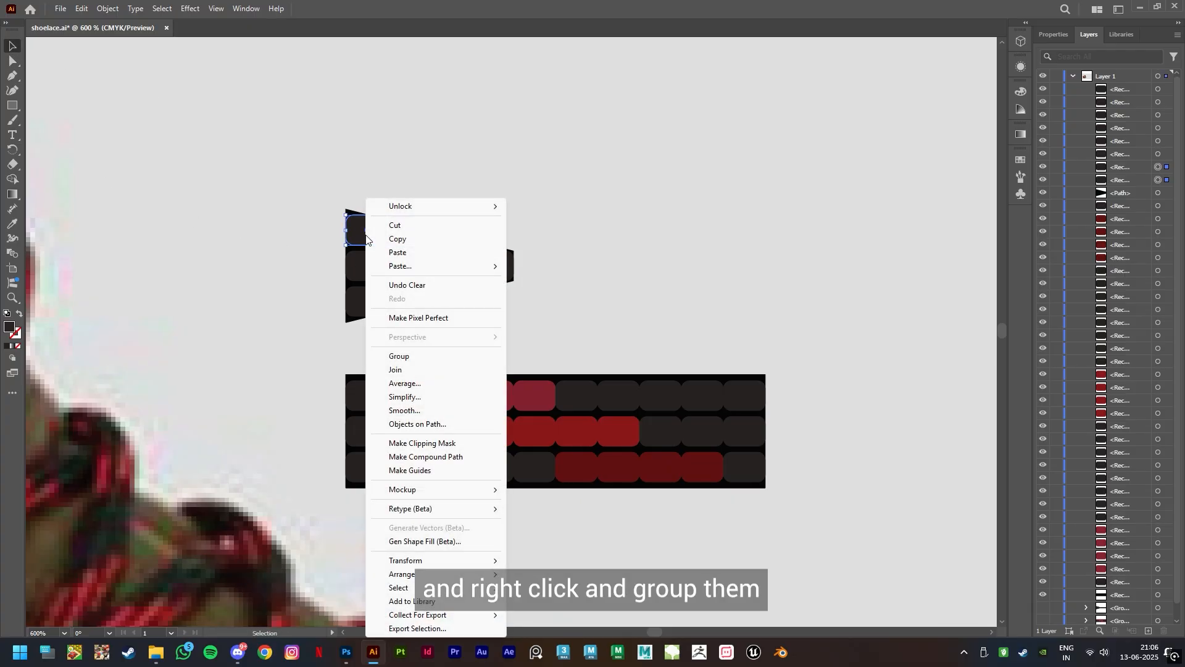
click(407, 355)
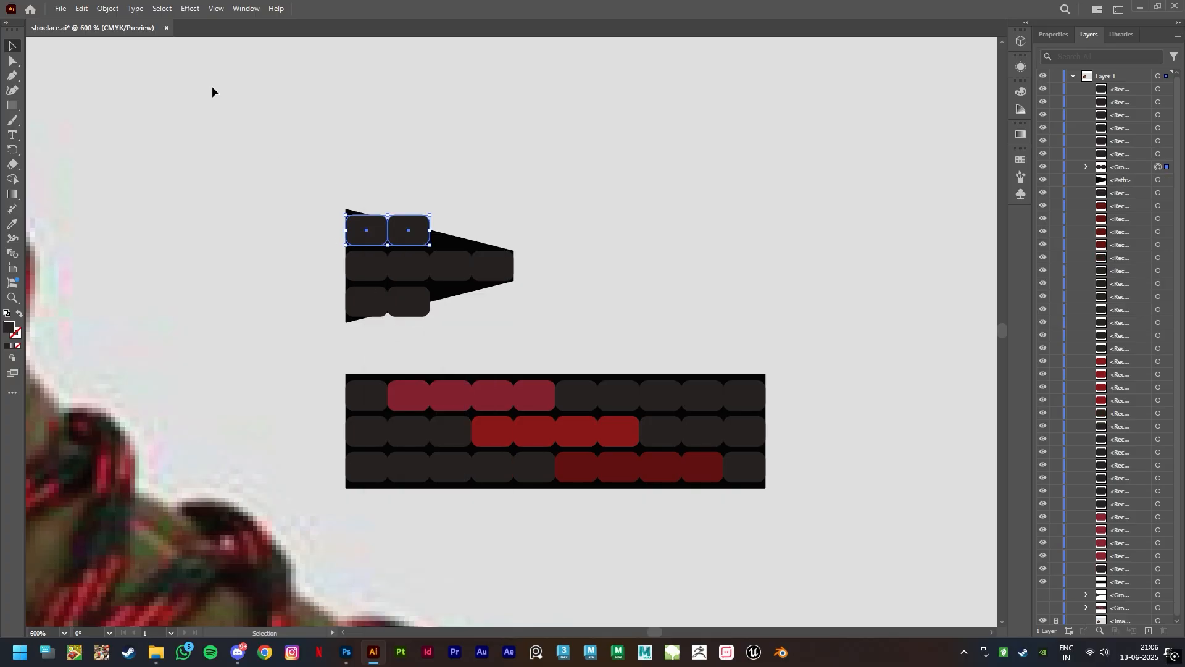
Apply Free Distort to the upper group, lowering its top-right corner so its upper edge follows the taper
click(190, 9)
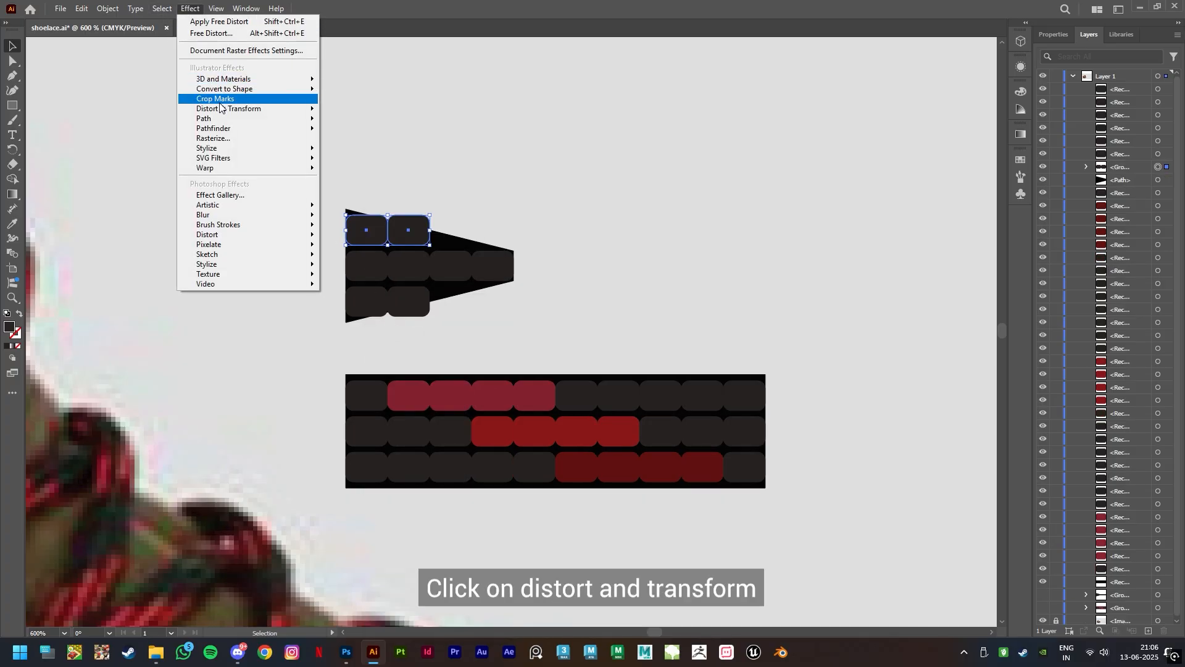
mouse_move(228, 108)
click(364, 113)
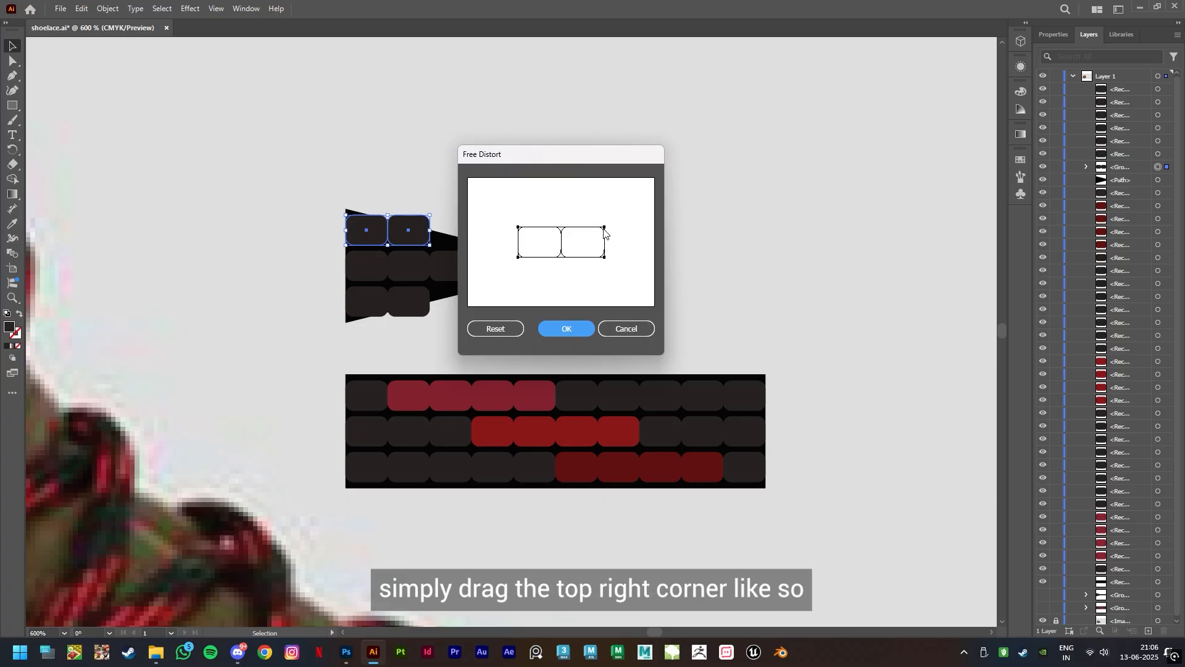
drag(605, 234, 607, 244)
click(567, 329)
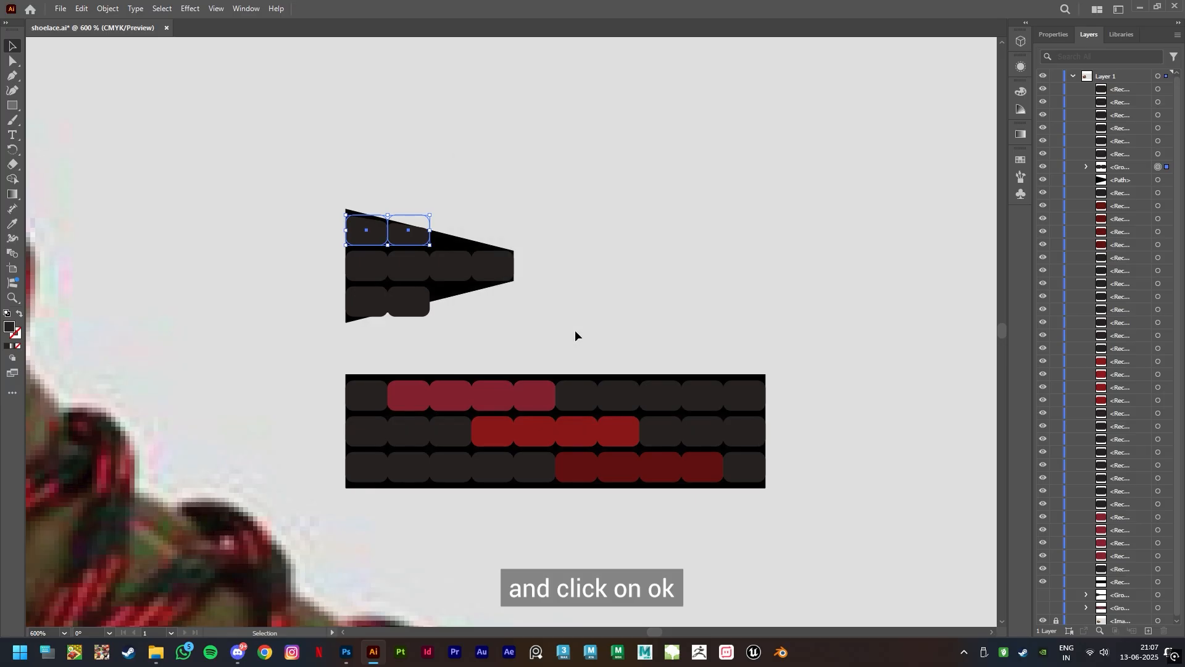
Group the two rectangles in the lower row of the tapered piece
click(509, 323)
click(384, 312)
shift+click(419, 308)
right_click(415, 310)
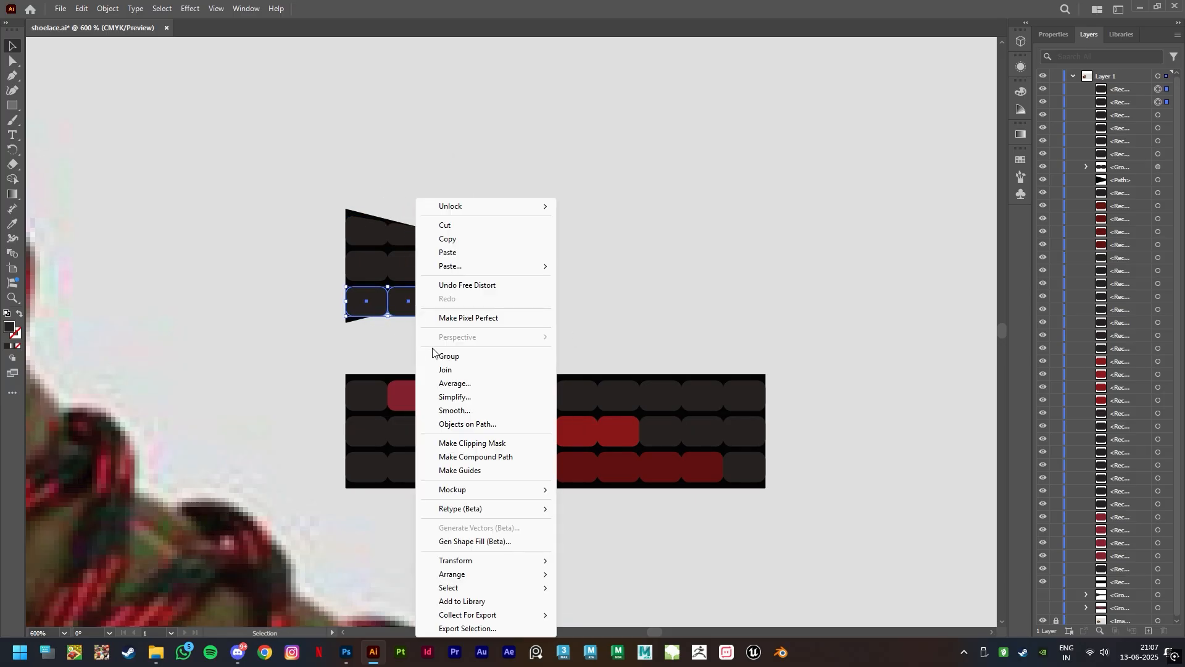
click(436, 354)
Apply Free Distort to the lower group, raising its bottom-right corner so its lower edge follows the taper
click(190, 8)
mouse_move(226, 110)
click(360, 110)
drag(607, 255, 605, 244)
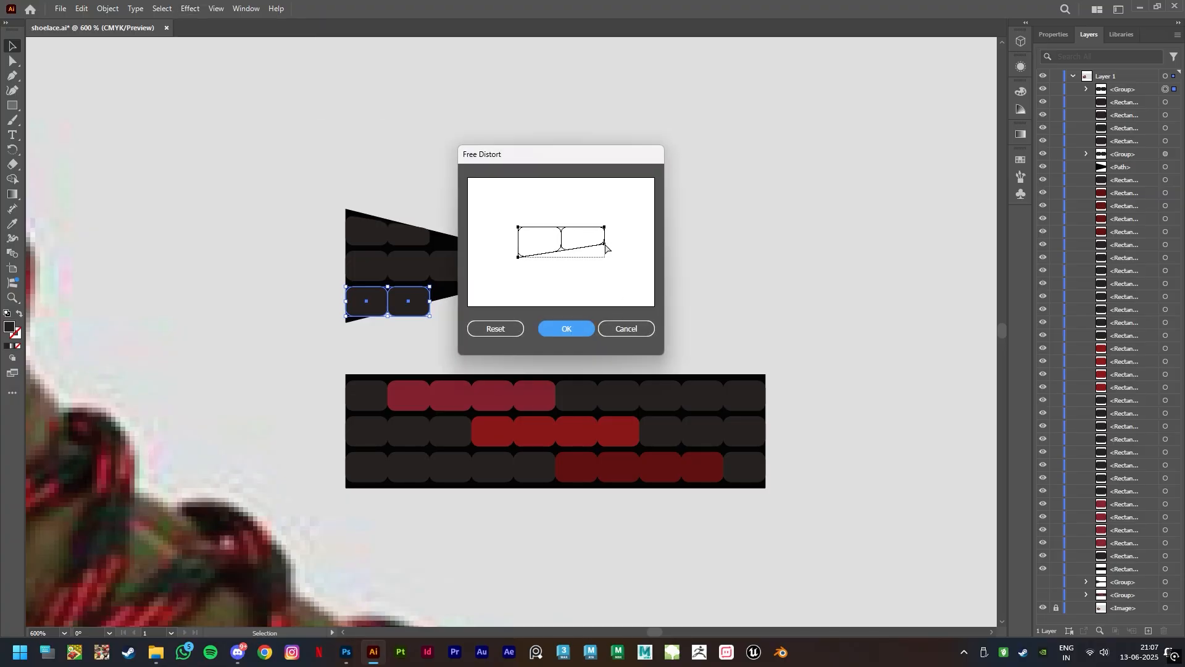
click(565, 329)
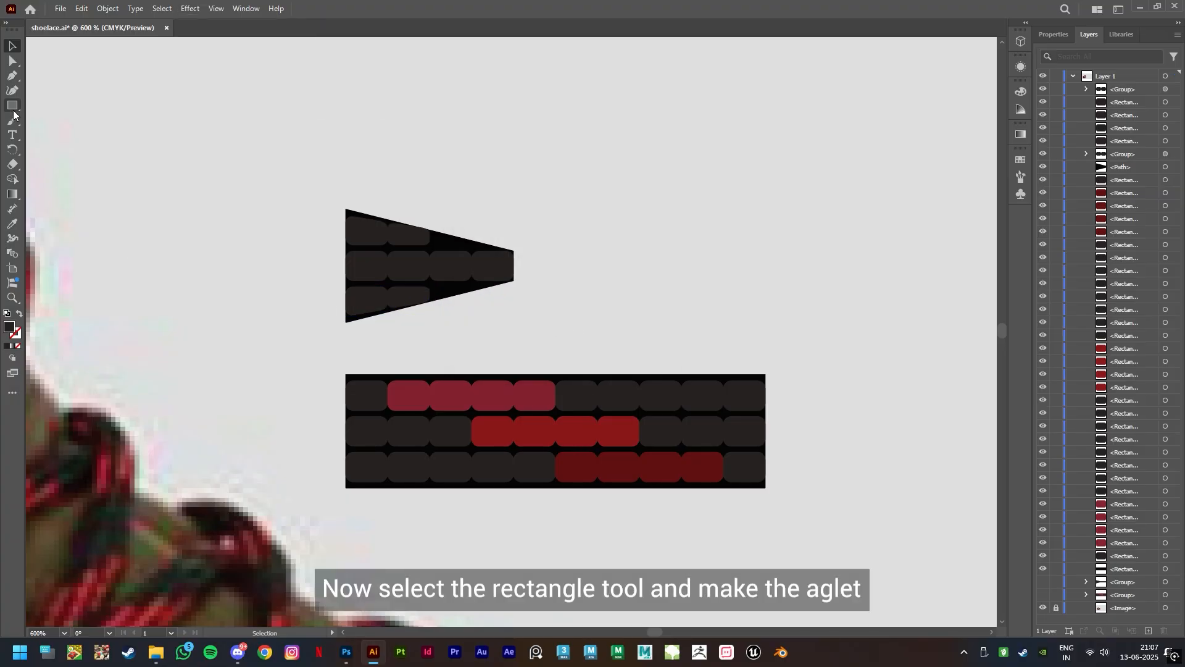
Draw a long rectangle from the narrow end of the tapered piece as the aglet and fill it with black, 000000
drag(514, 251, 724, 280)
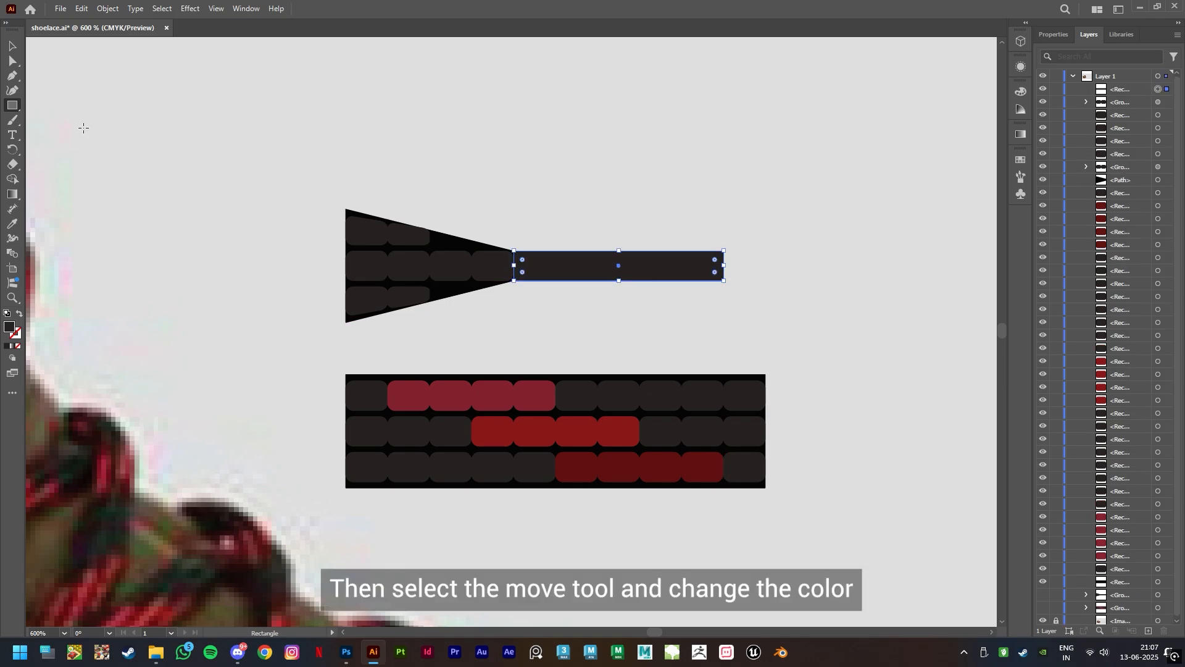
click(12, 46)
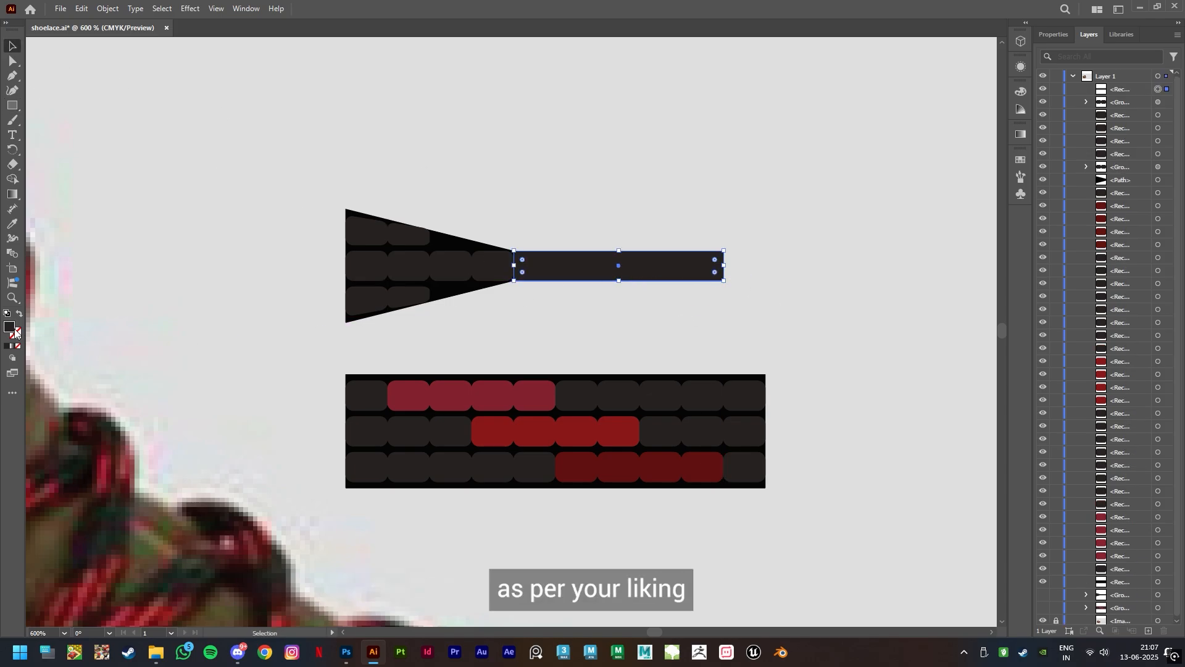
double_click(9, 326)
drag(825, 408, 744, 476)
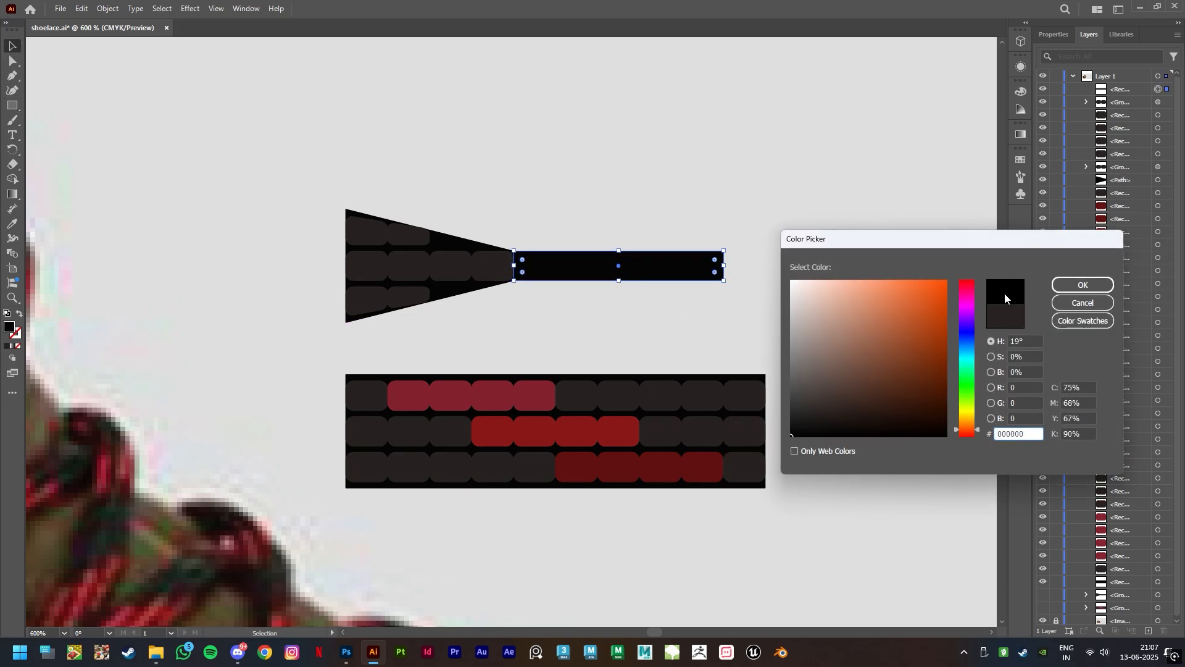
click(1064, 284)
Make a thinner copy of the aglet rectangle just above it and recolour the copy dark grey
drag(636, 267, 619, 220)
double_click(9, 331)
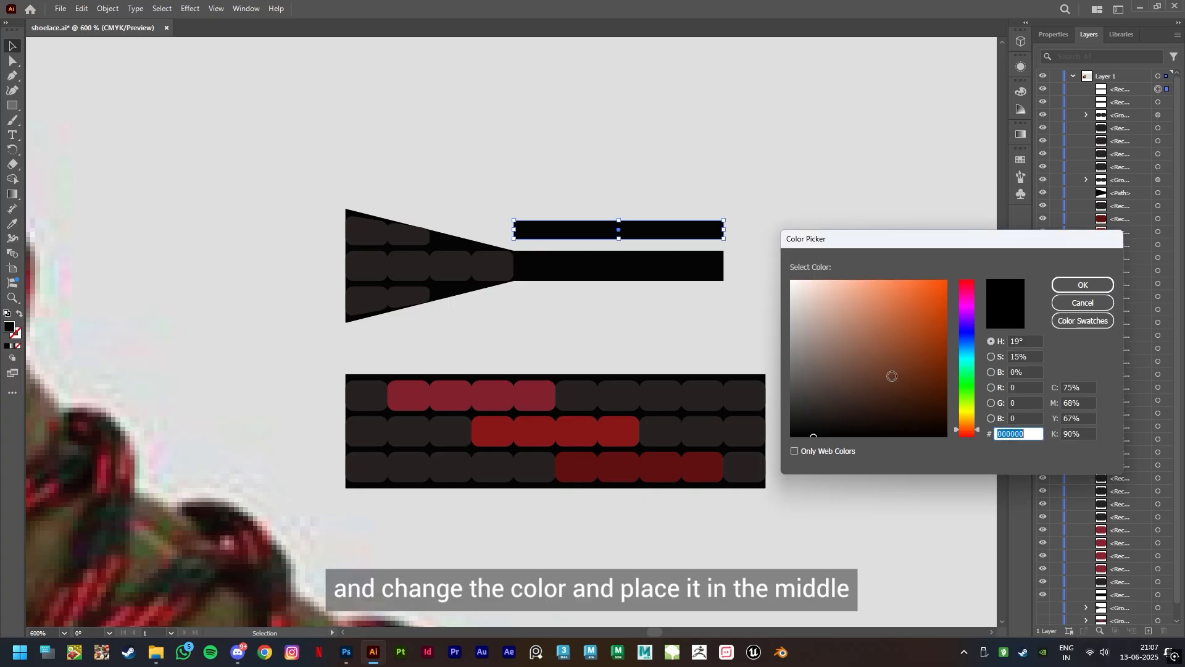
click(812, 409)
click(1067, 288)
Centre the thin strip on the black aglet and add a narrower, lighter grey strip along its middle
drag(658, 232, 622, 266)
double_click(9, 327)
click(1080, 283)
click(628, 372)
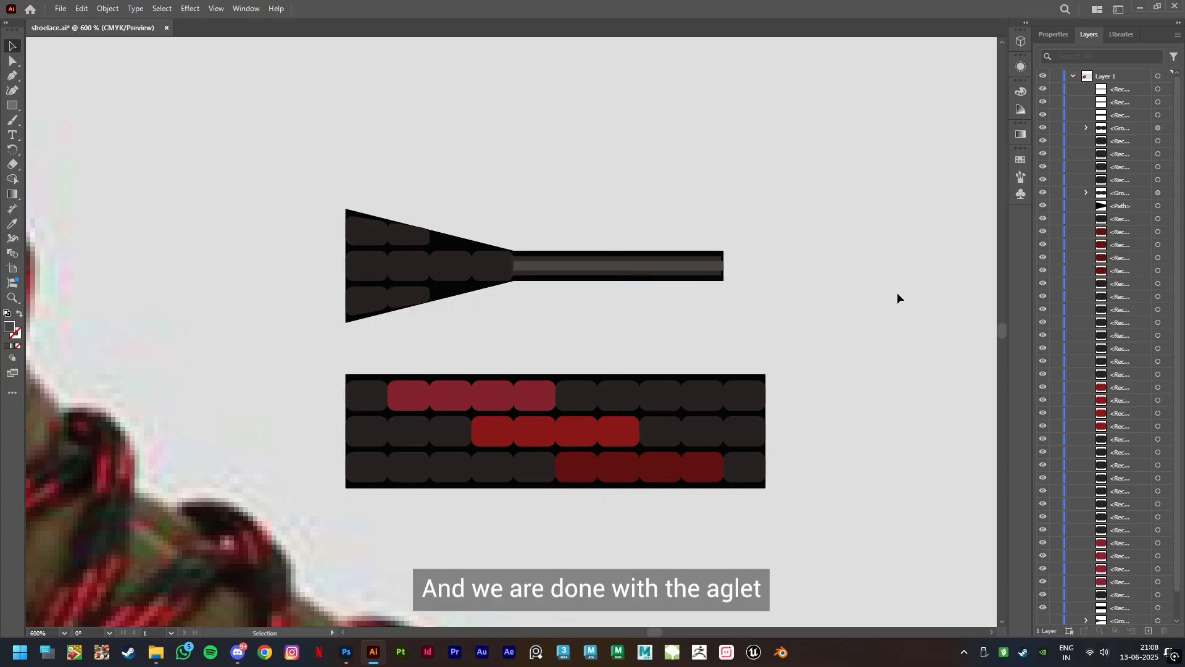
Group all the shapes of the shoelace pattern bar
drag(831, 544, 337, 398)
right_click(617, 445)
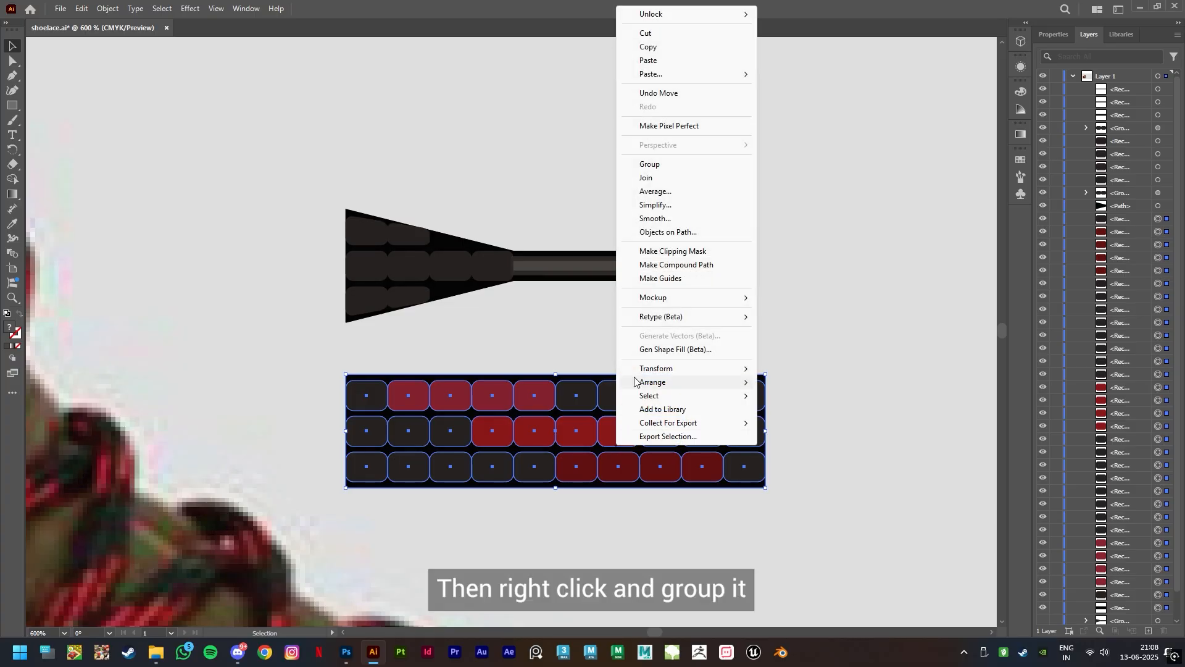
click(650, 164)
Group the tapered piece together with its aglet strips
drag(290, 143, 741, 320)
right_click(616, 272)
click(649, 477)
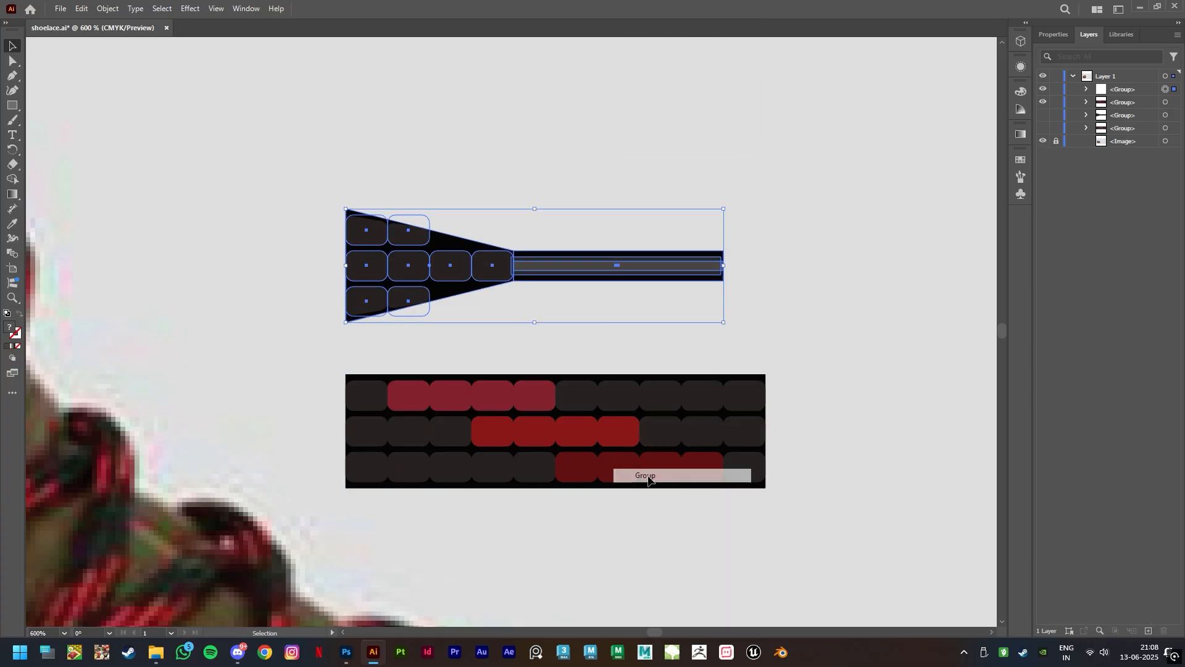
click(687, 525)
Show the two hidden pre-made groups and delete the newly built pattern and aglet groups beside the shoe
key(ctrl+0)
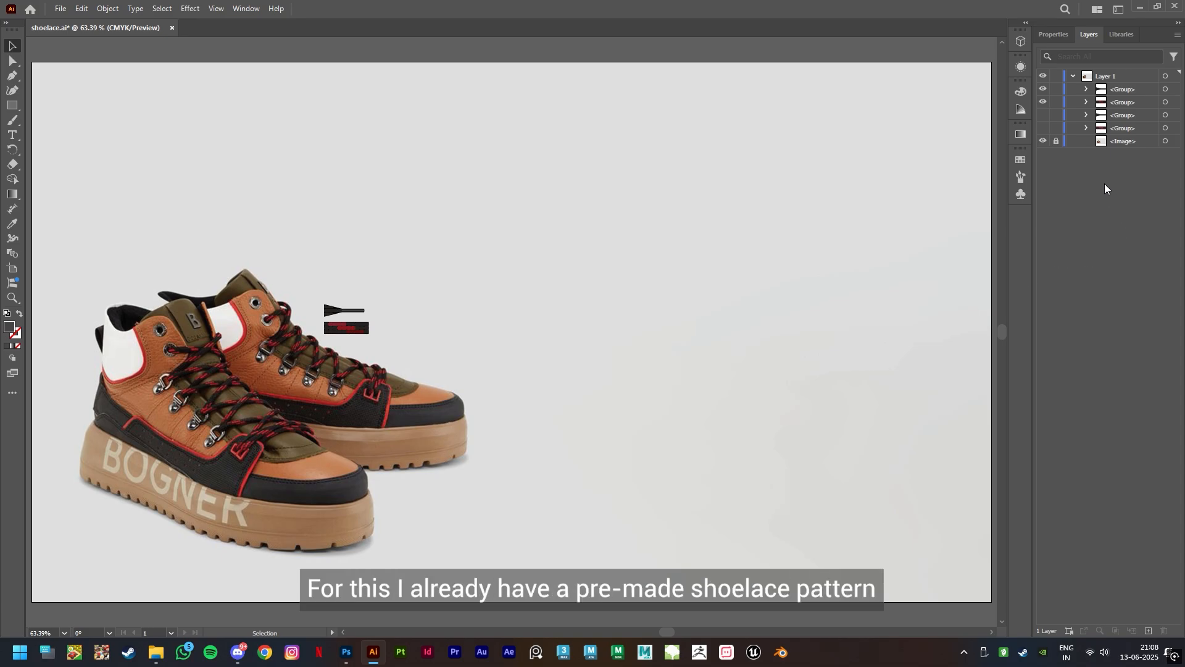
click(1043, 127)
click(1044, 115)
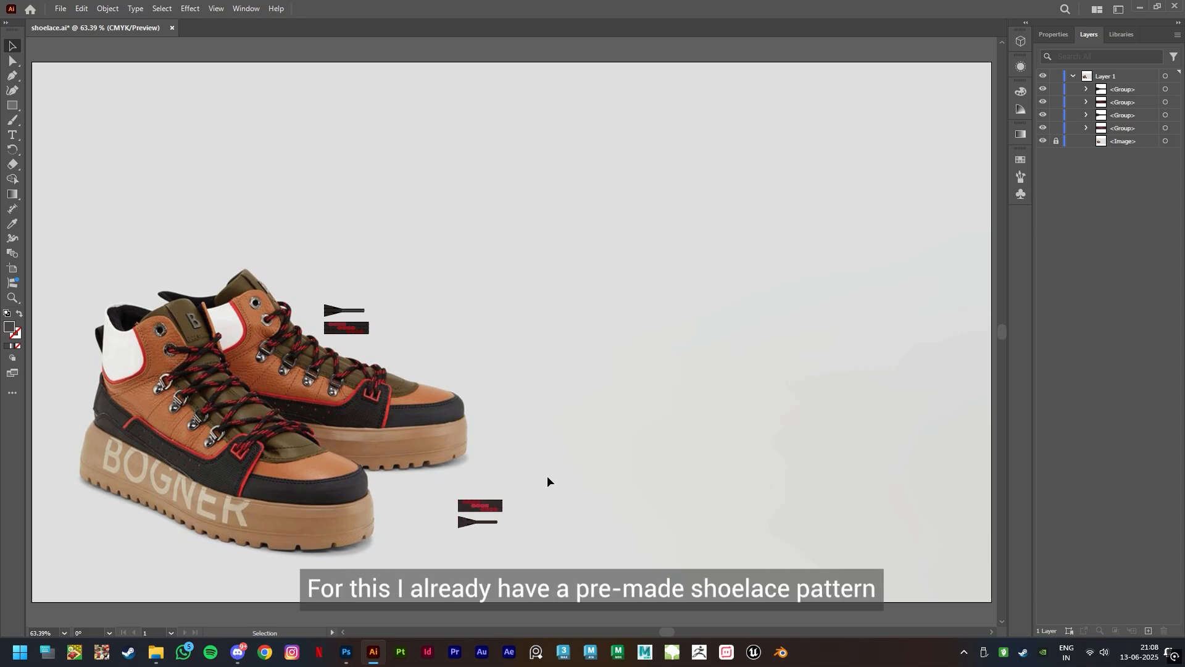
drag(413, 353, 412, 347)
key(Delete)
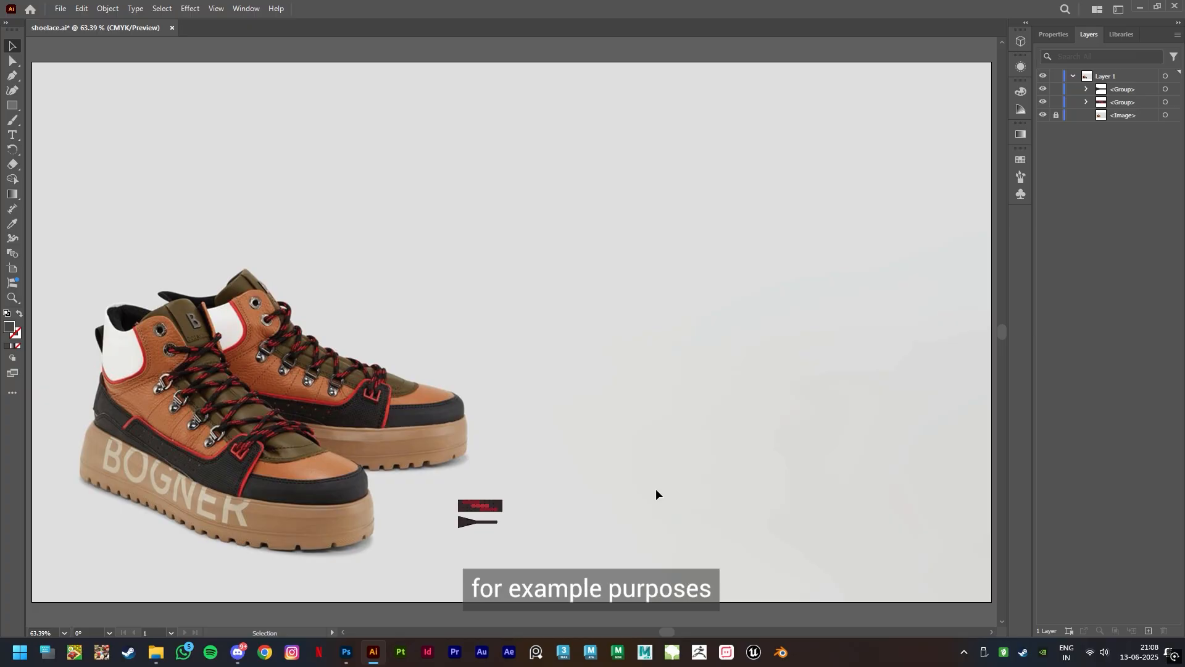
Create a new Pattern Brush from the red and black shoelace pattern artwork
click(245, 9)
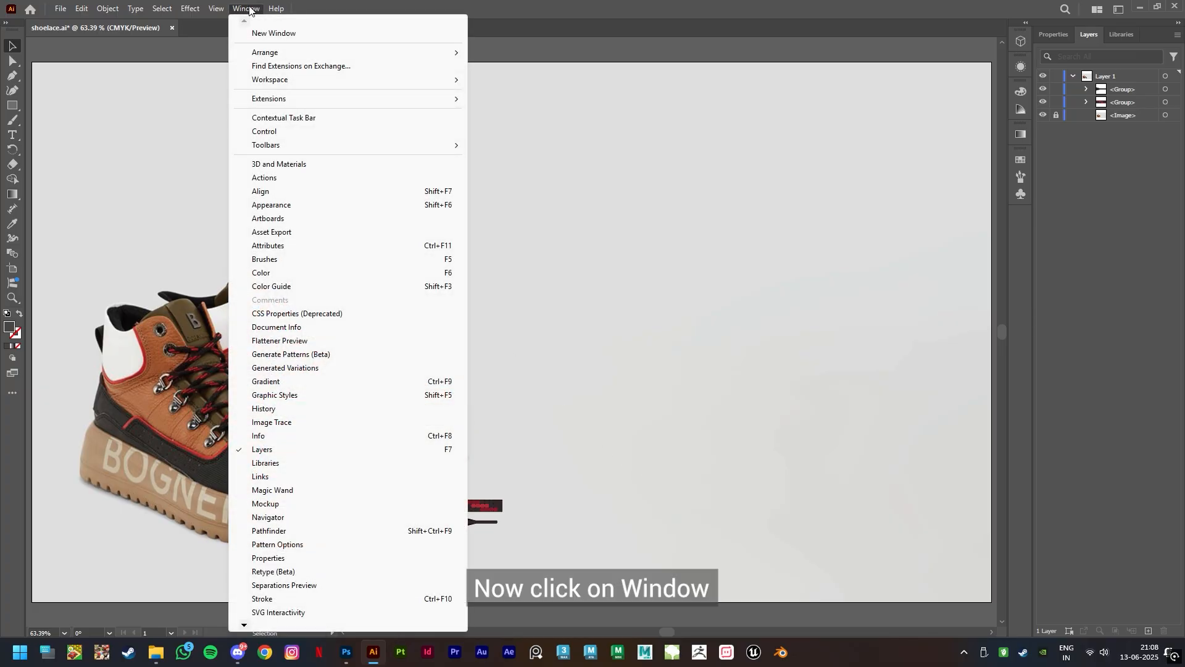
click(297, 260)
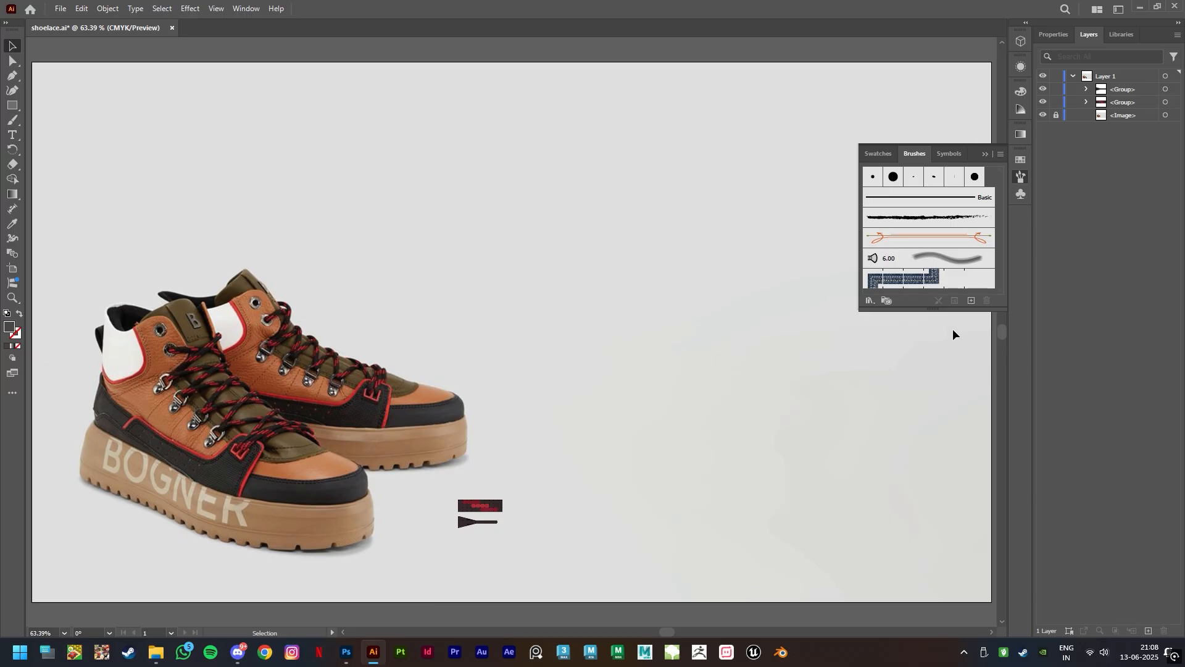
mouse_move(482, 509)
mouse_down()
mouse_move(940, 283)
mouse_move(928, 284)
mouse_up()
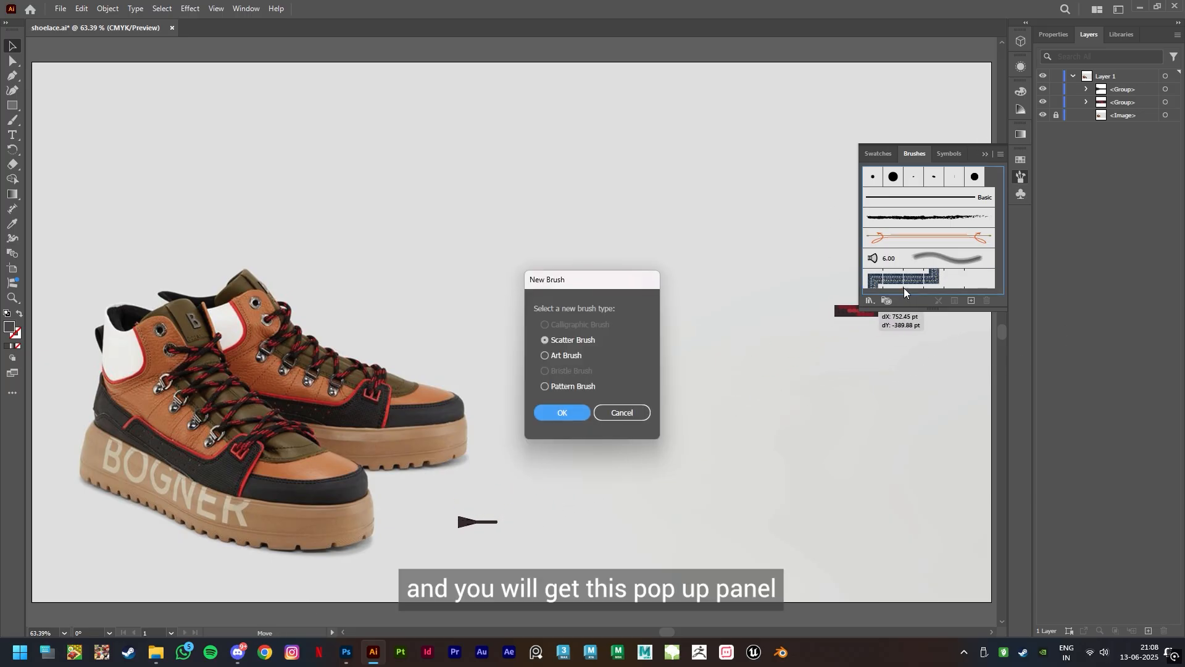
click(564, 387)
click(567, 414)
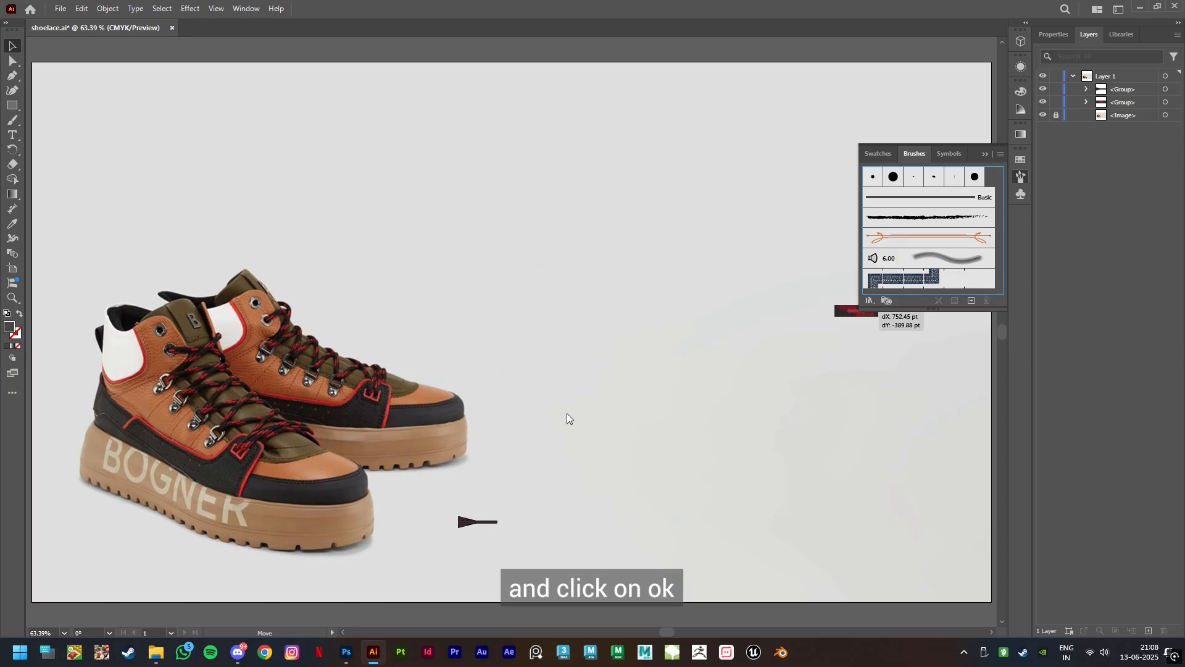
Set the pattern brush's outer corner tile to None and accept the brush options
click(803, 221)
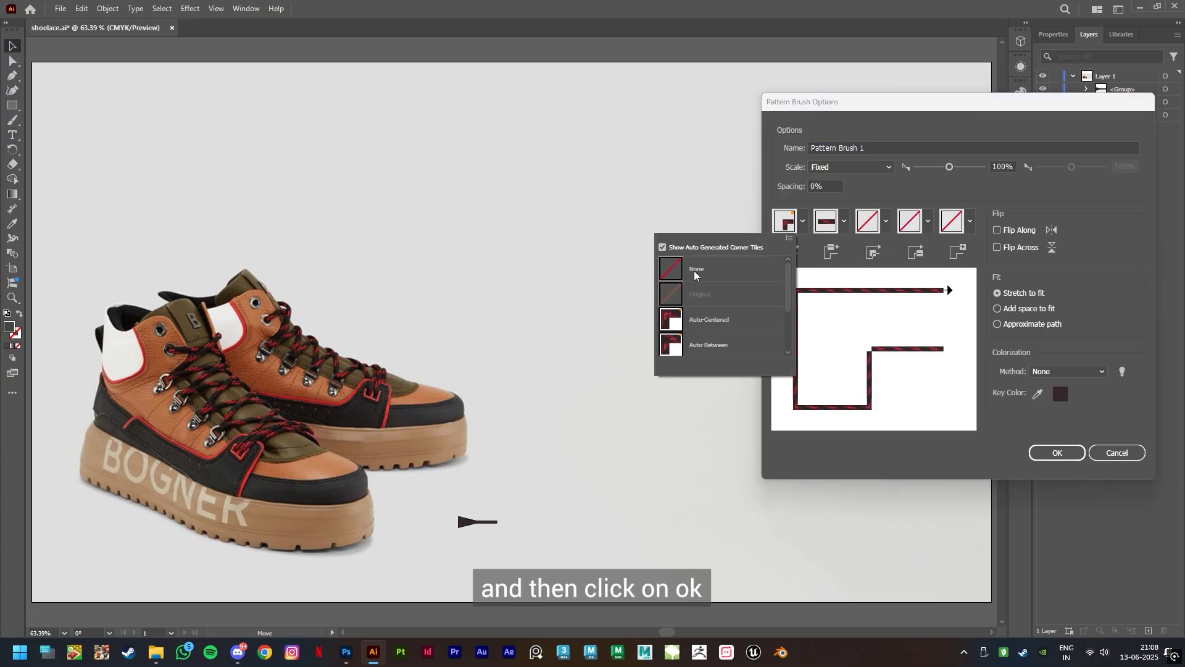
click(670, 272)
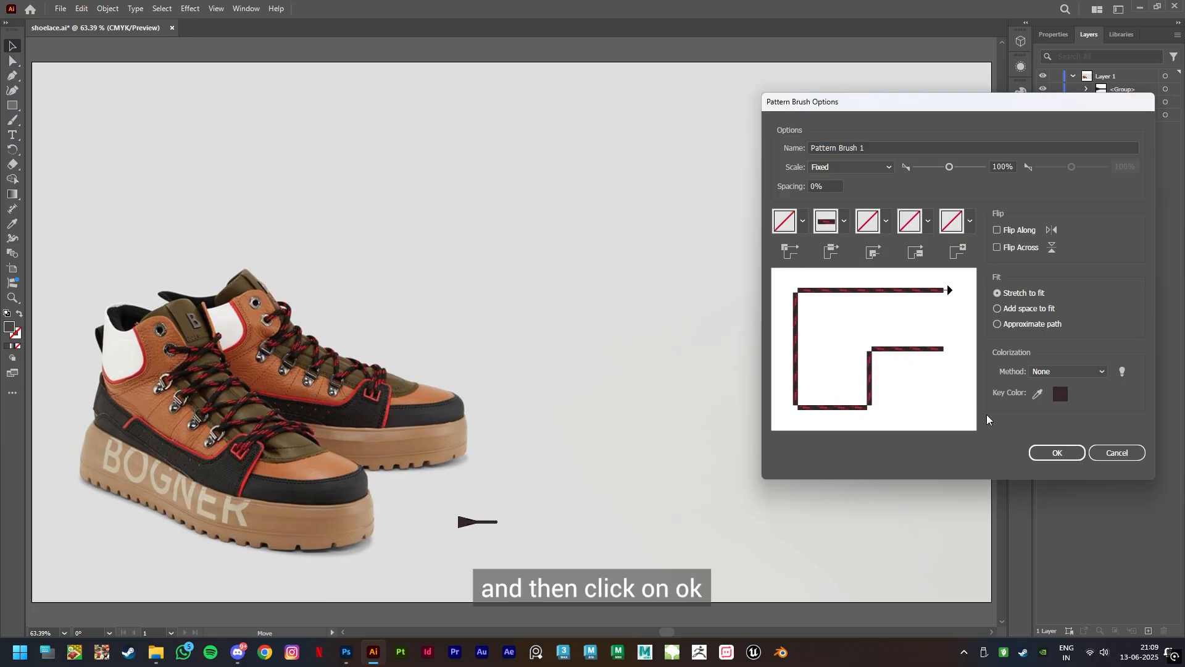
click(1051, 455)
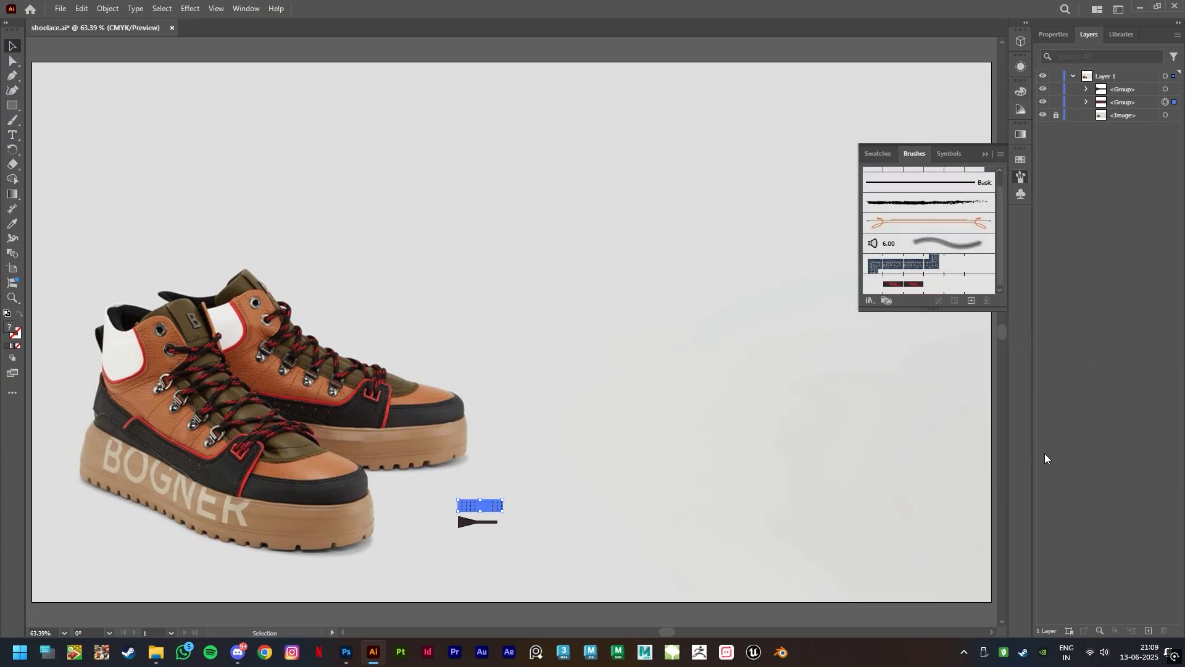
click(858, 457)
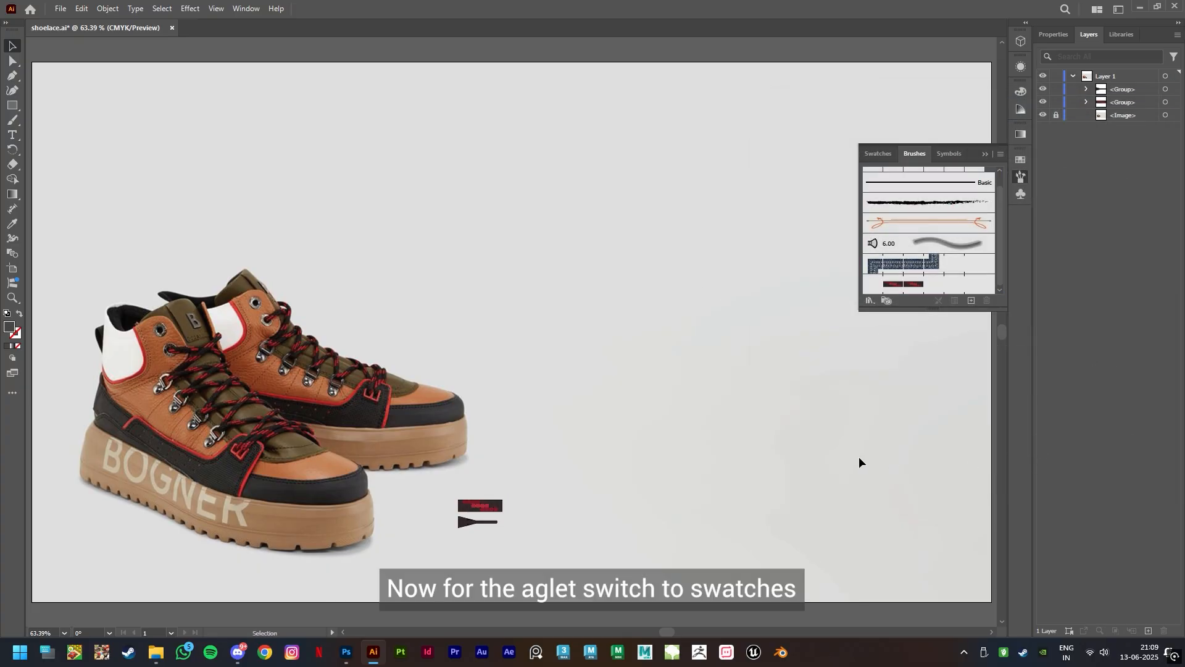
Save the aglet artwork as a pattern swatch and assign New Pattern Swatch 4 as the shoelace brush's end tile
click(878, 153)
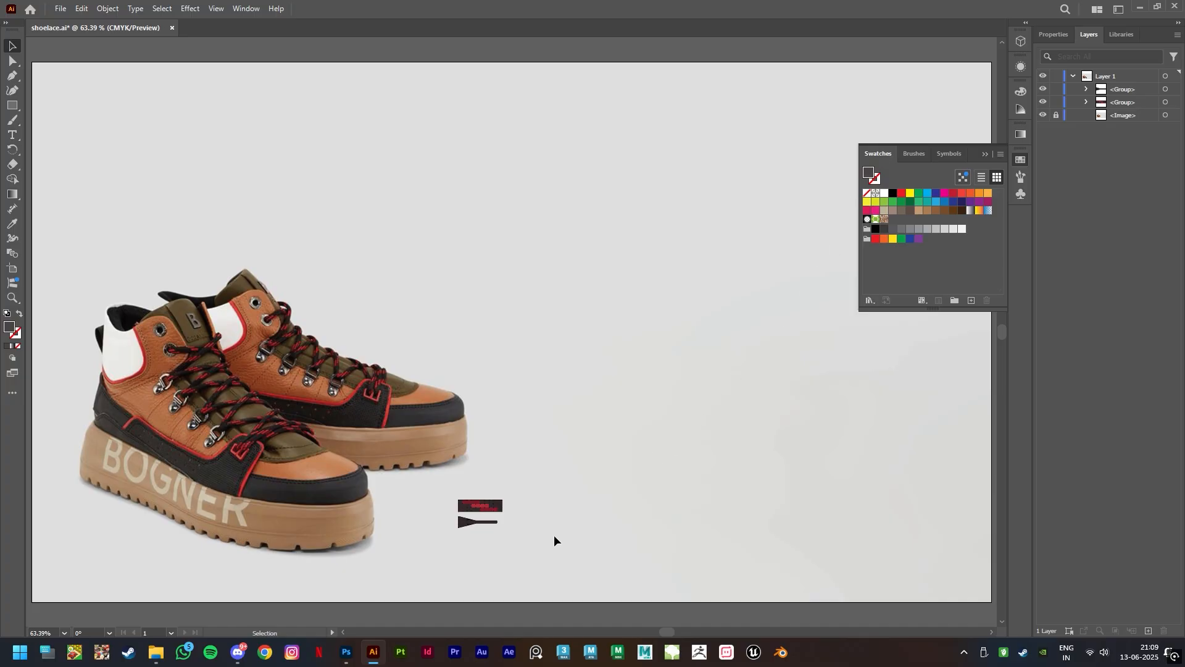
drag(468, 523, 896, 219)
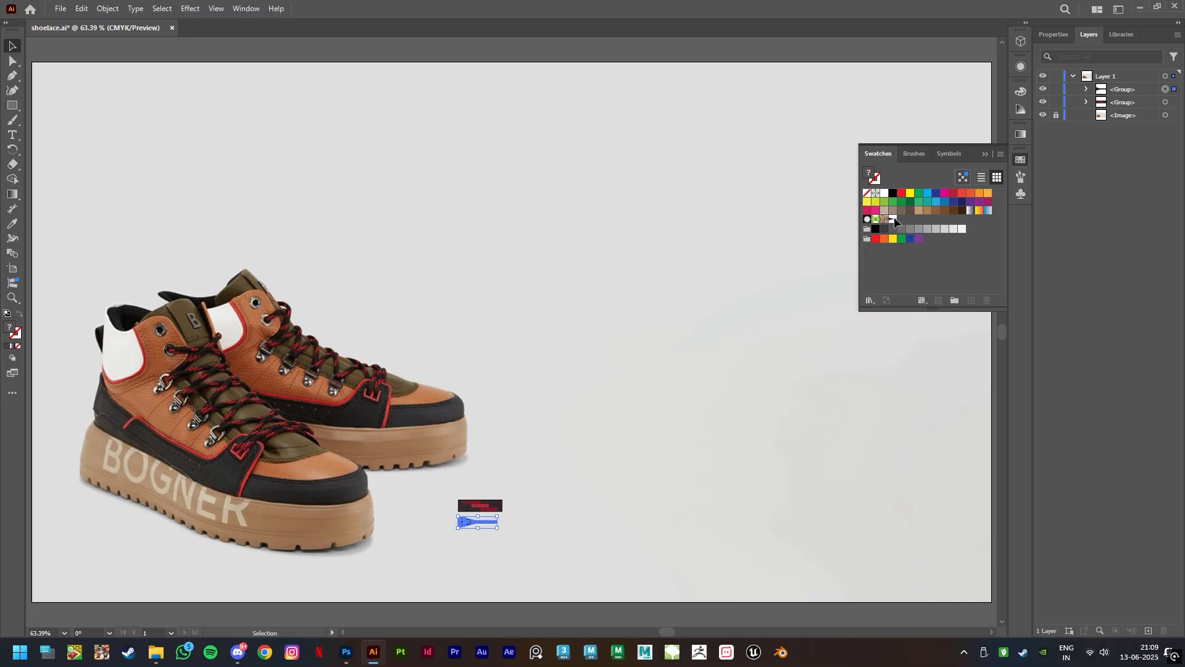
click(914, 153)
key(ctrl+shift+a)
double_click(940, 285)
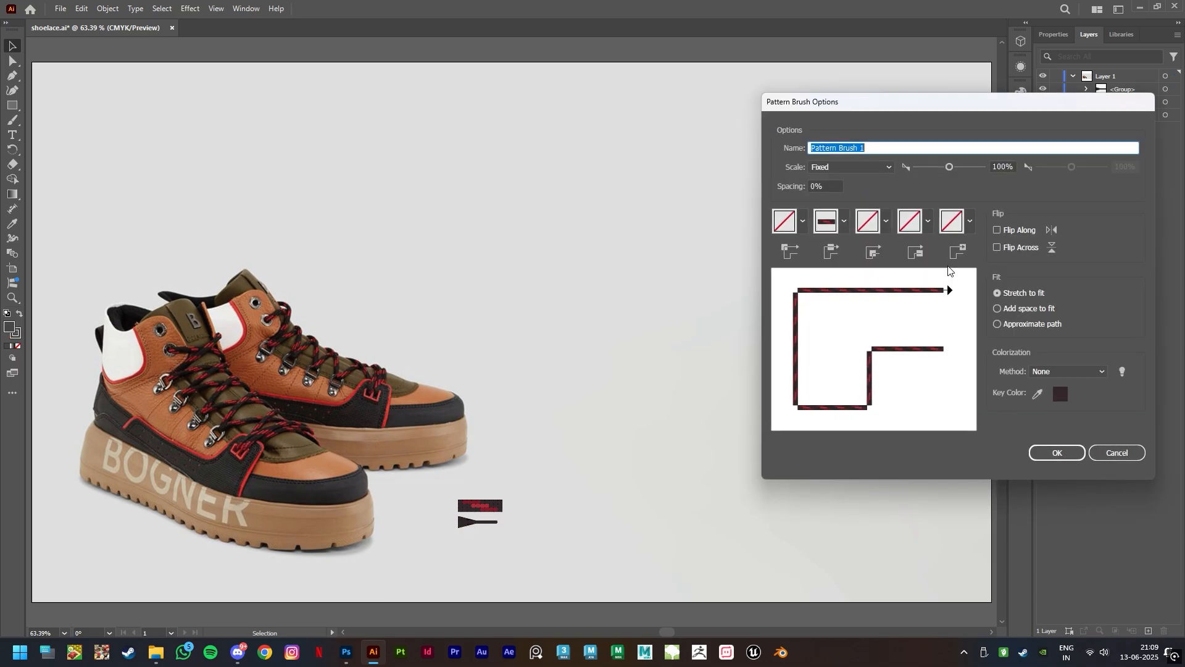
click(969, 223)
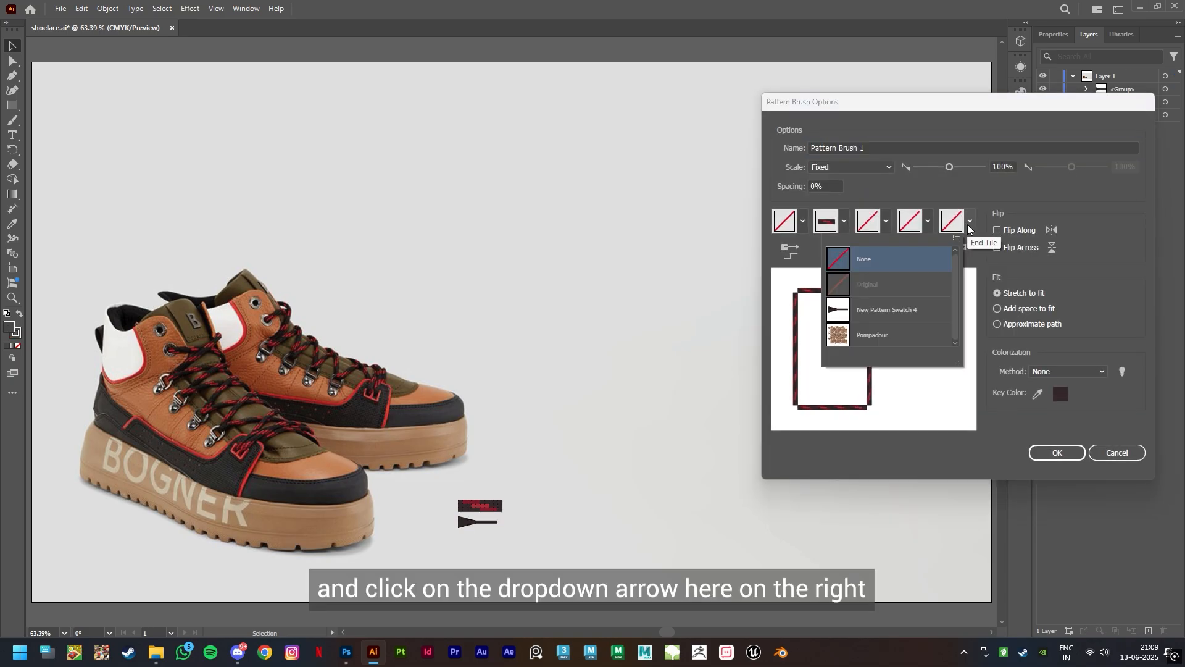
click(875, 310)
click(1055, 455)
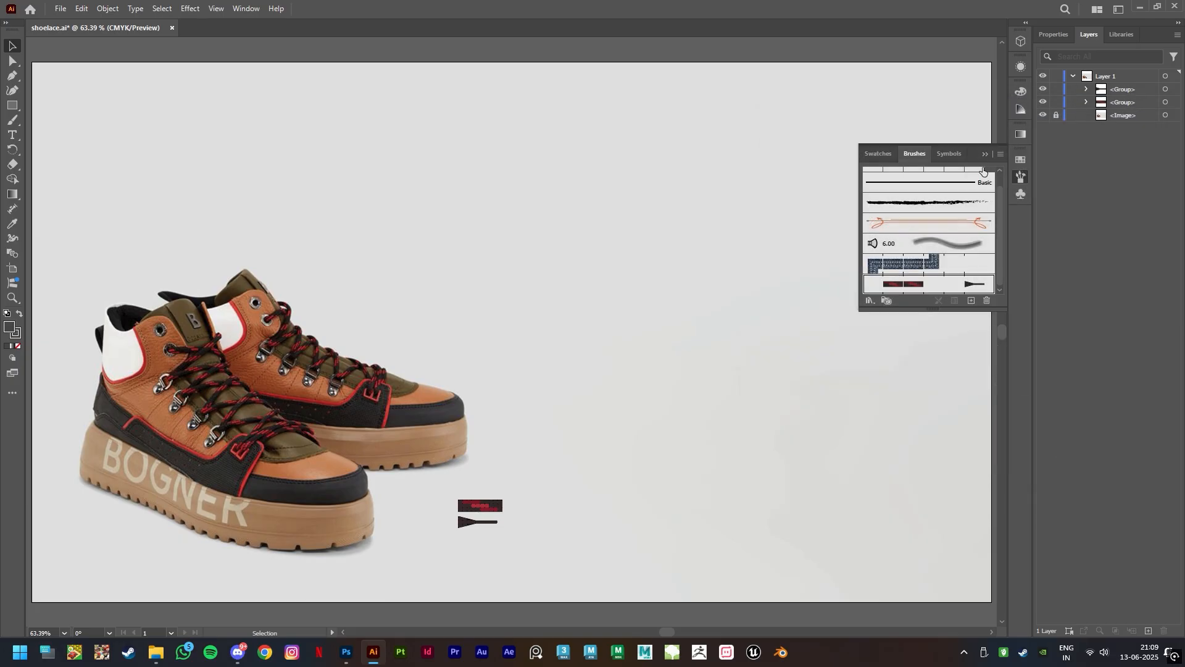
Draw a freehand S-shaped path with the Pencil tool in the empty area above the shoes
click(13, 121)
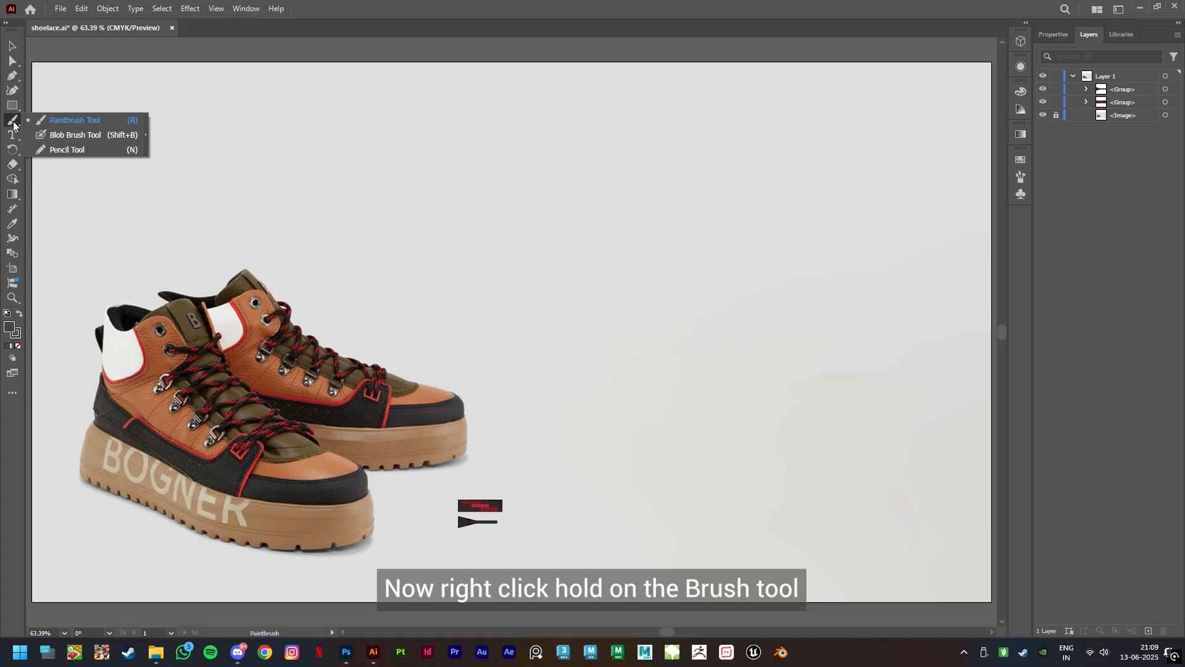
click(72, 150)
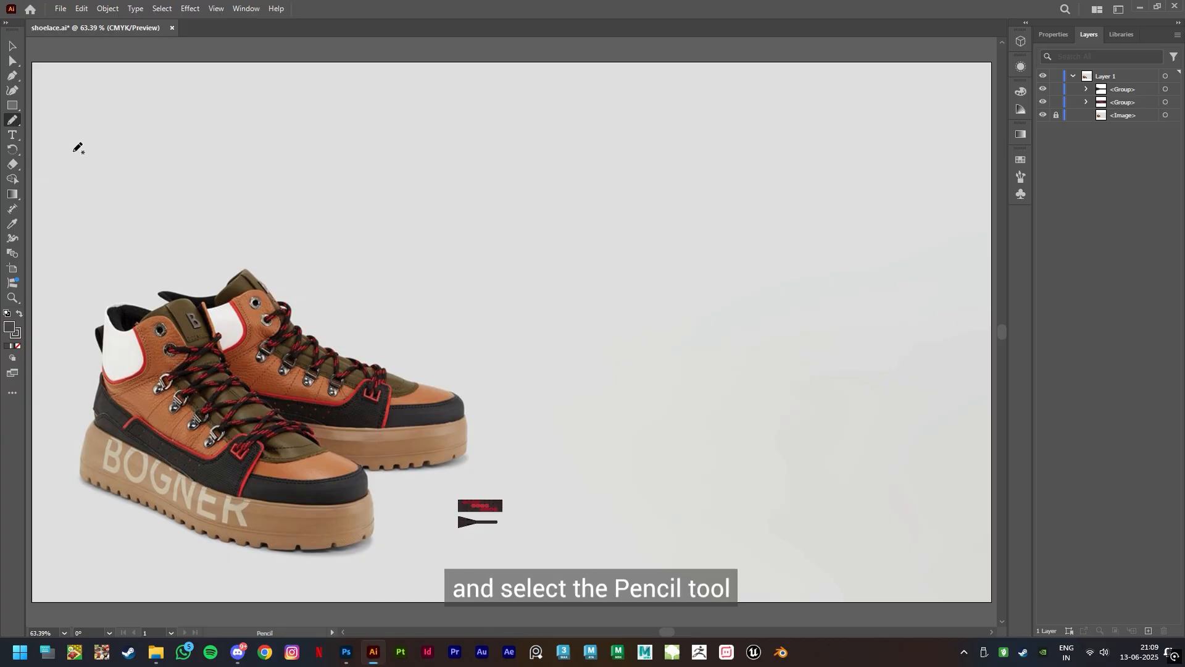
mouse_move(423, 162)
mouse_down()
mouse_move(397, 154)
mouse_move(375, 201)
mouse_move(485, 258)
mouse_move(360, 272)
mouse_up()
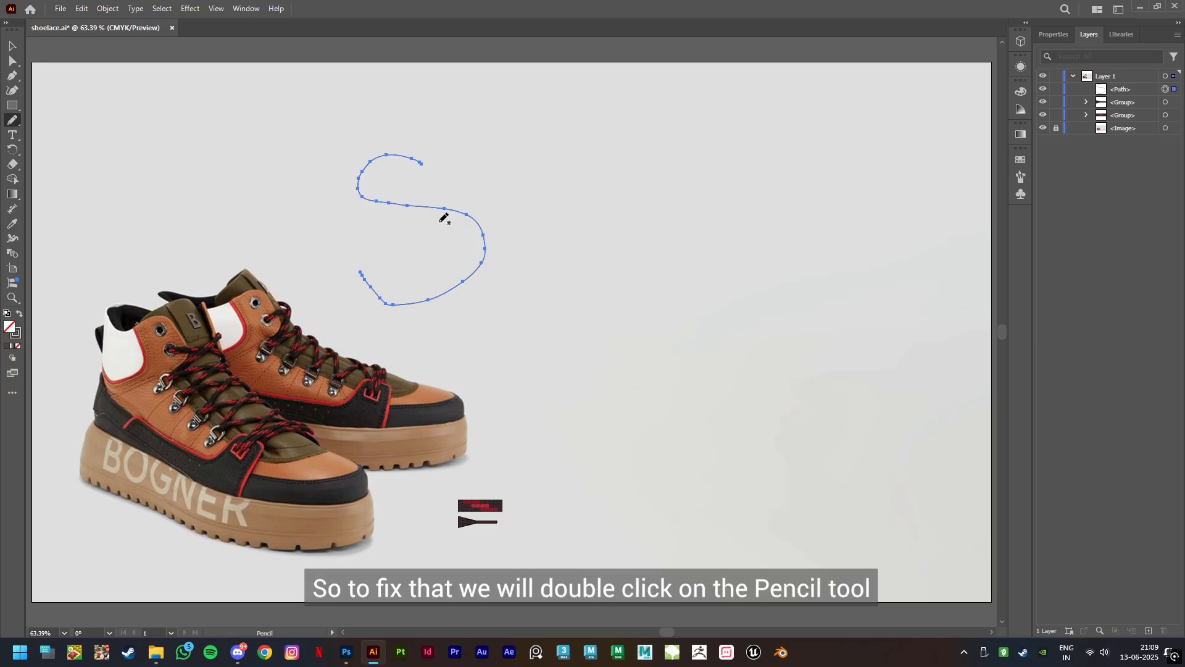
Set the Pencil tool's fidelity to Smooth
double_click(11, 121)
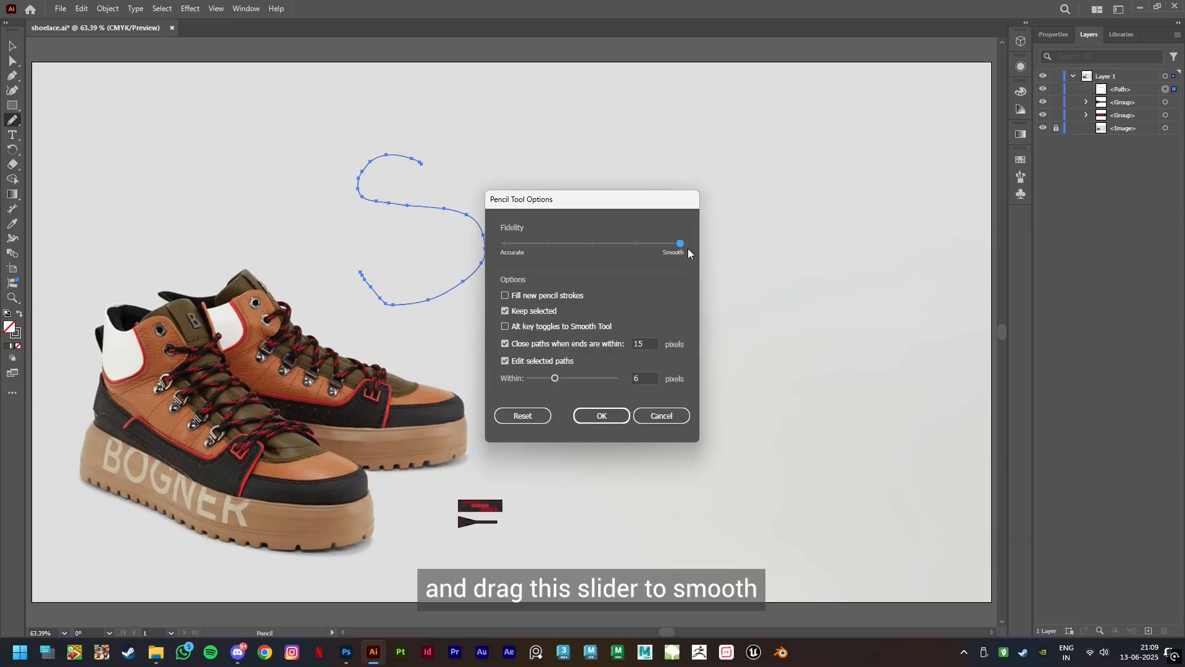
click(602, 416)
Try the smoothed Pencil with a second S-shaped path beside the first, and undo both S paths
mouse_move(616, 165)
mouse_down()
mouse_move(540, 207)
mouse_move(645, 281)
mouse_move(522, 285)
mouse_up()
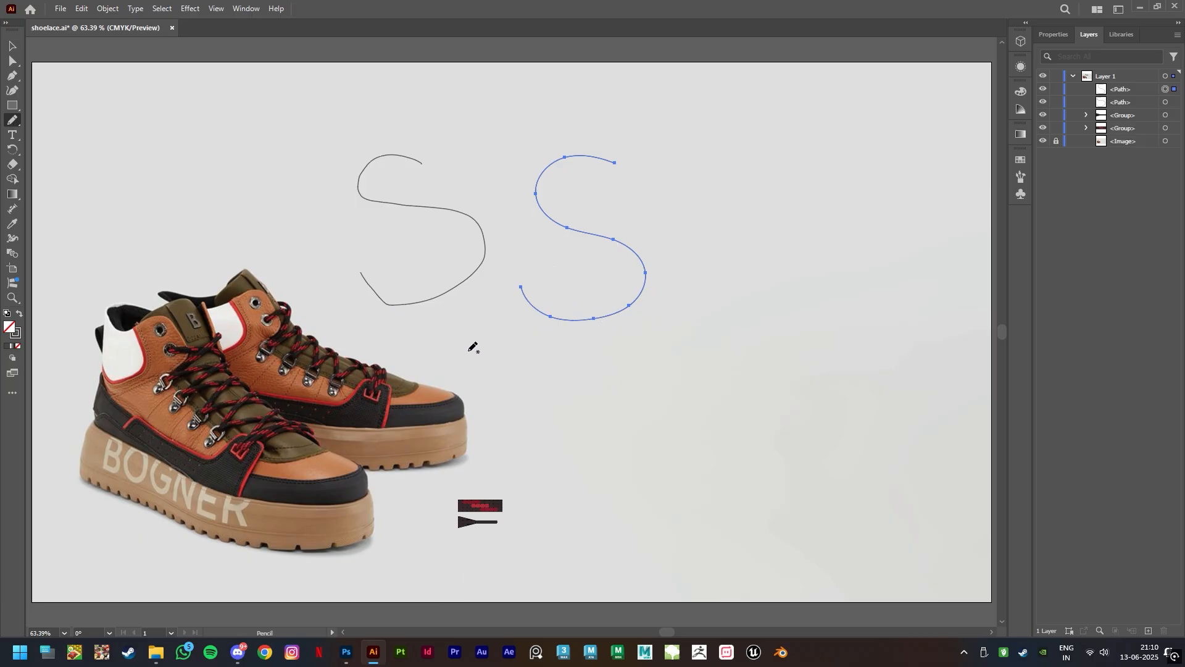
key(ctrl+z)
key(ctrl+z)
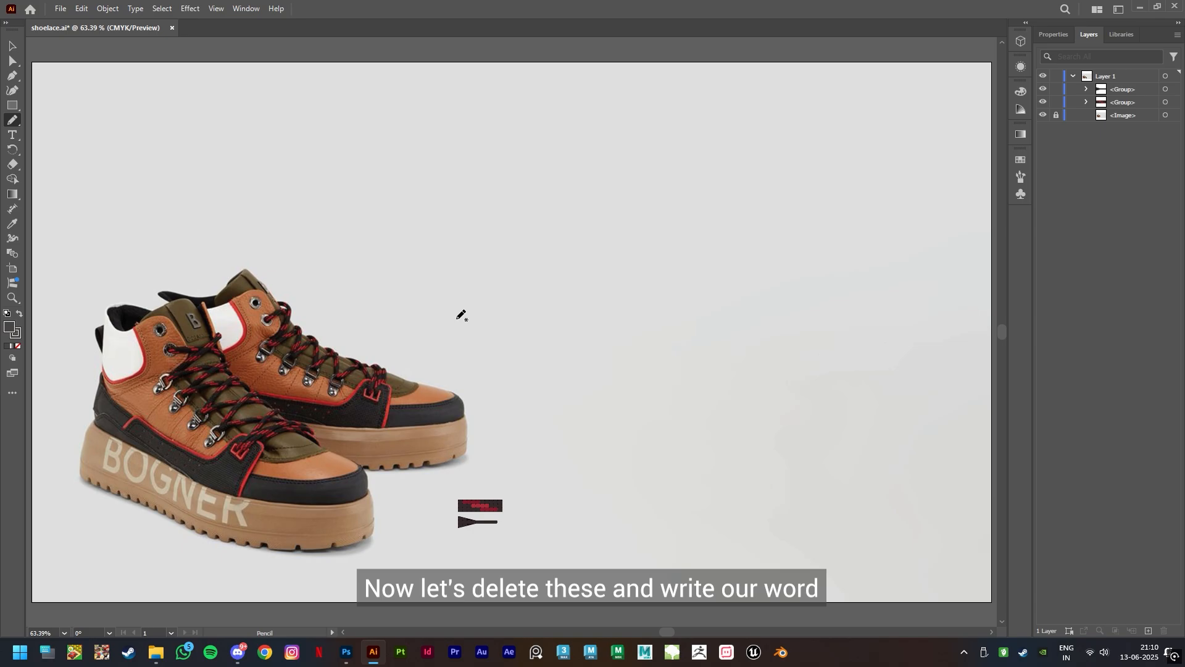
Write the word "shoelace" as one continuous cursive Pencil path from the rear shoe's laces, ending in a long curved tail
mouse_move(298, 328)
mouse_down()
mouse_move(324, 183)
mouse_move(371, 237)
mouse_move(356, 298)
mouse_move(415, 170)
mouse_move(416, 98)
mouse_move(406, 95)
mouse_move(444, 230)
mouse_move(439, 267)
mouse_move(485, 208)
mouse_move(512, 267)
mouse_move(532, 190)
mouse_move(566, 247)
mouse_move(534, 209)
mouse_move(609, 207)
mouse_move(609, 176)
mouse_move(600, 227)
mouse_move(673, 137)
mouse_move(646, 169)
mouse_move(704, 204)
mouse_up()
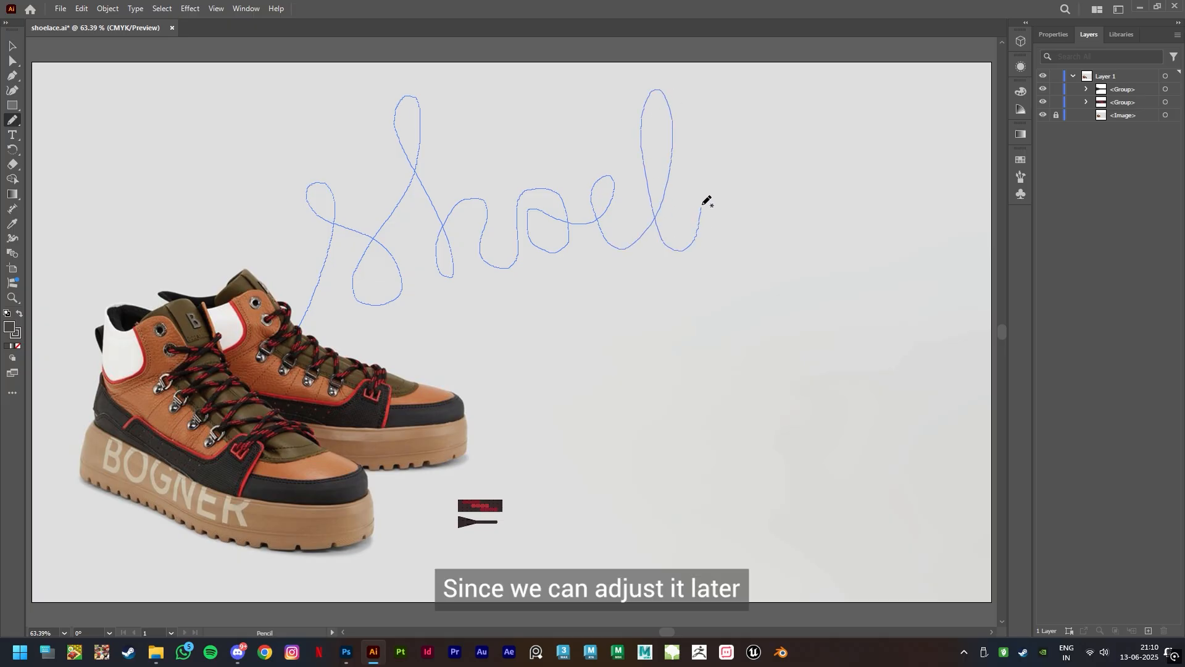
mouse_move(749, 238)
mouse_down()
mouse_move(789, 233)
mouse_move(852, 177)
mouse_move(910, 183)
mouse_move(907, 356)
mouse_move(685, 416)
mouse_up()
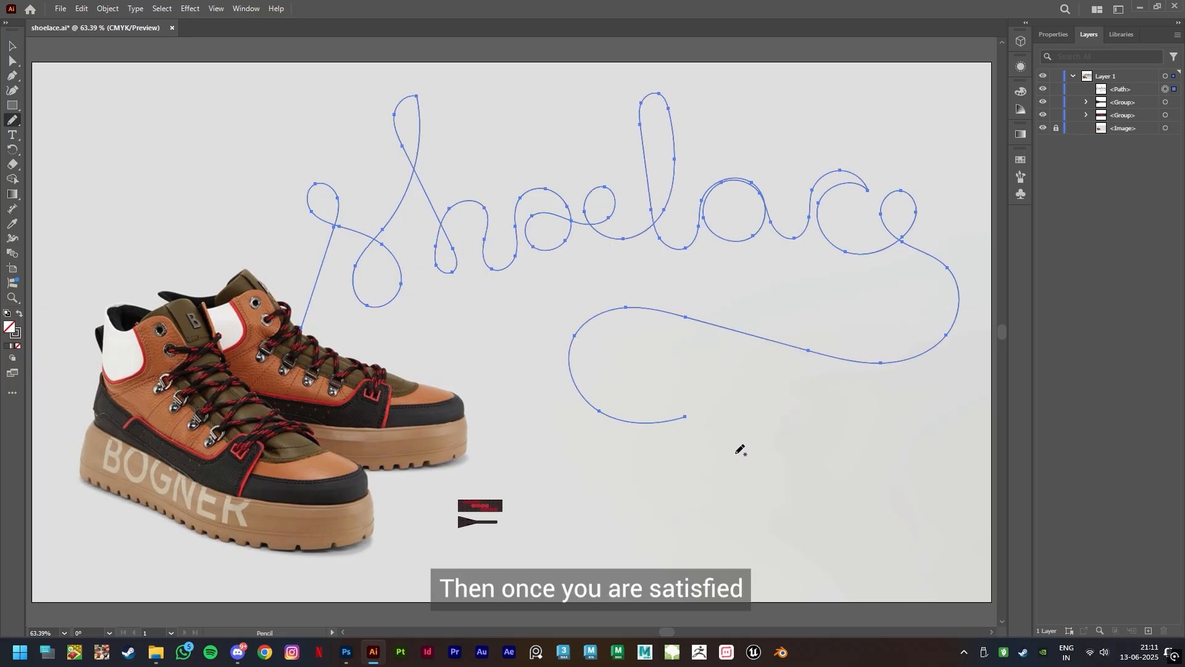
Apply the red and black shoelace pattern brush to the cursive path
click(13, 46)
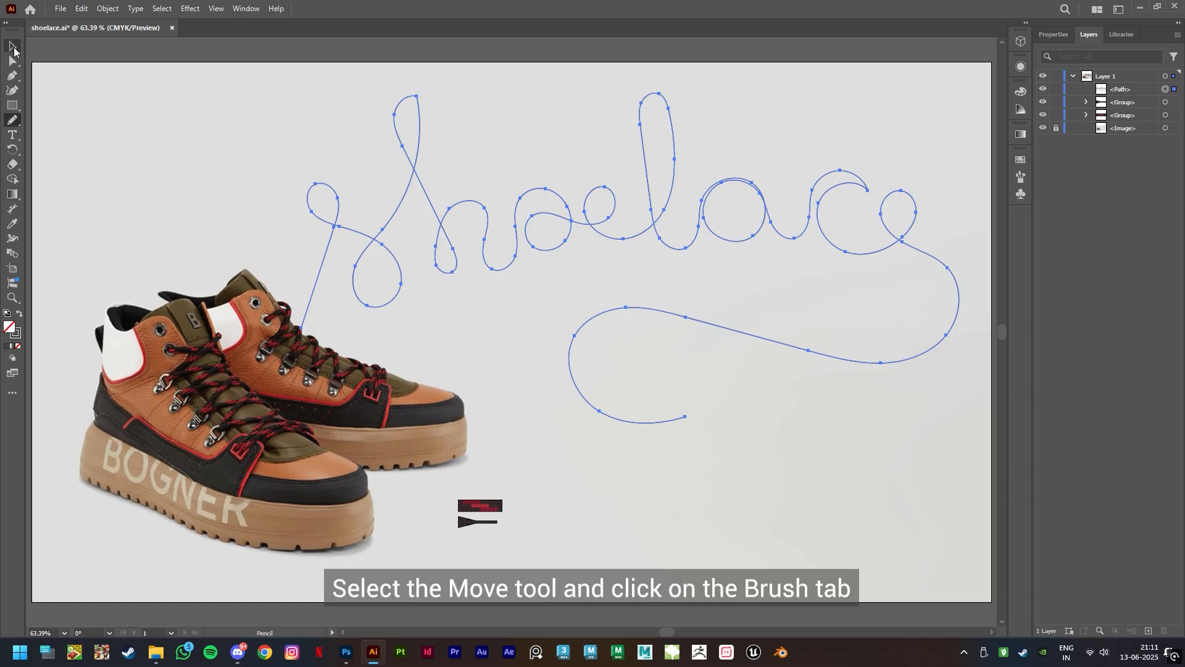
click(1020, 178)
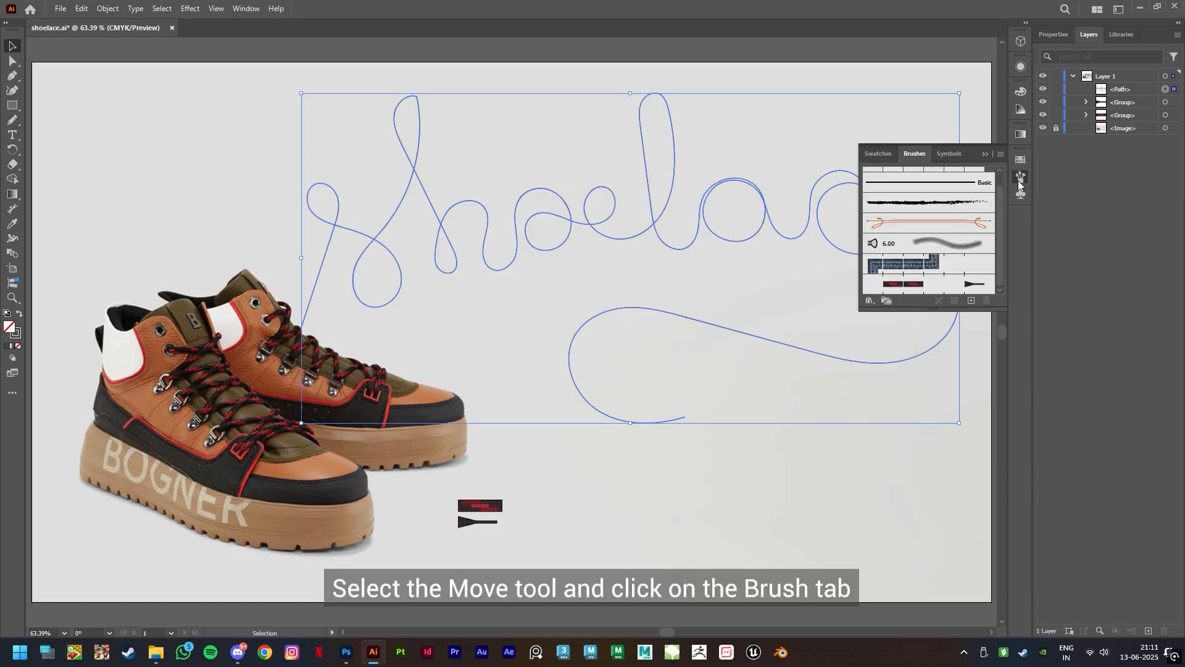
click(952, 286)
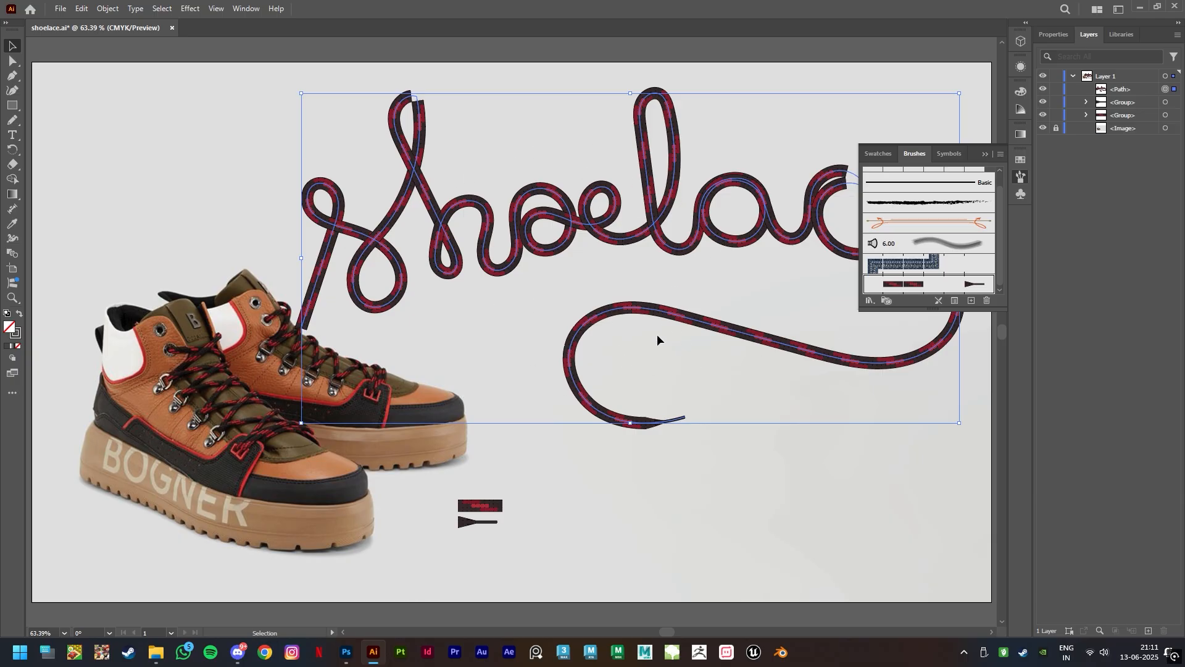
Set the shoelace pattern brush's scale to 50% and apply the change to the existing strokes
double_click(936, 285)
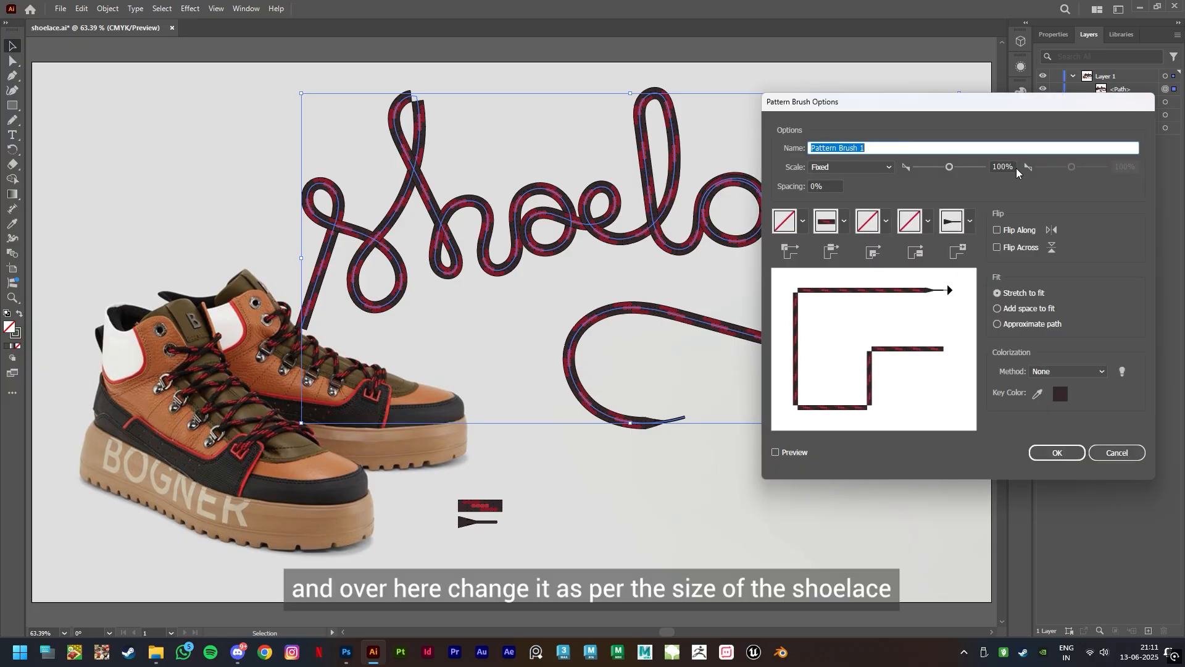
drag(1017, 168, 986, 166)
text(50)
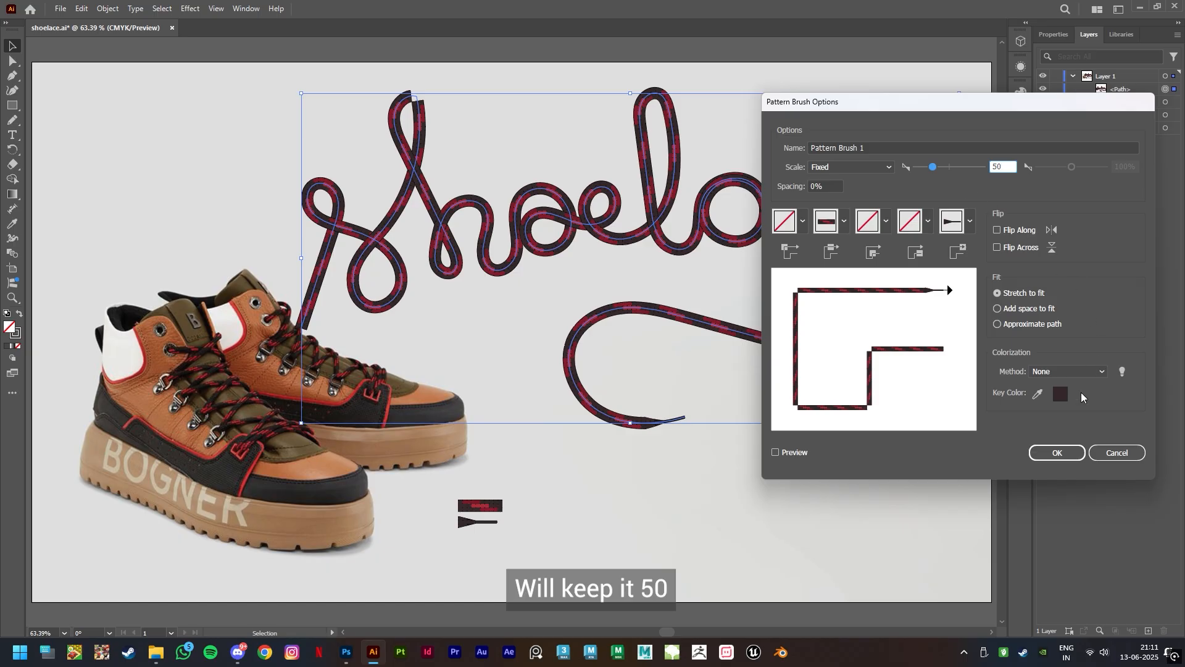
click(1060, 454)
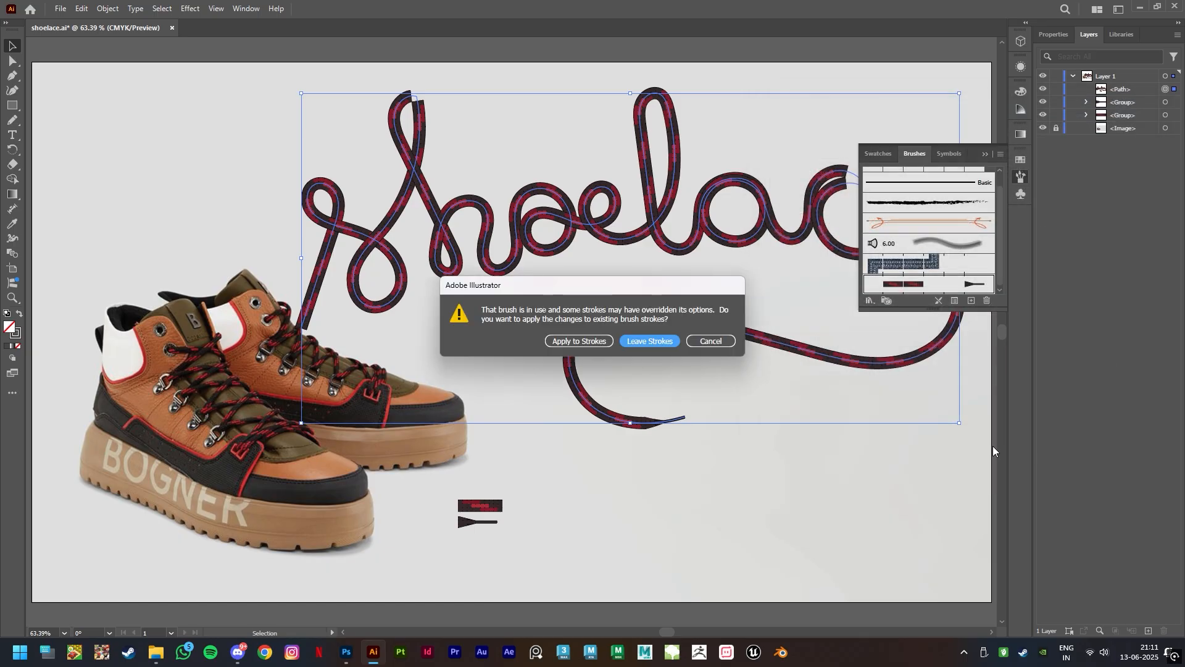
click(579, 342)
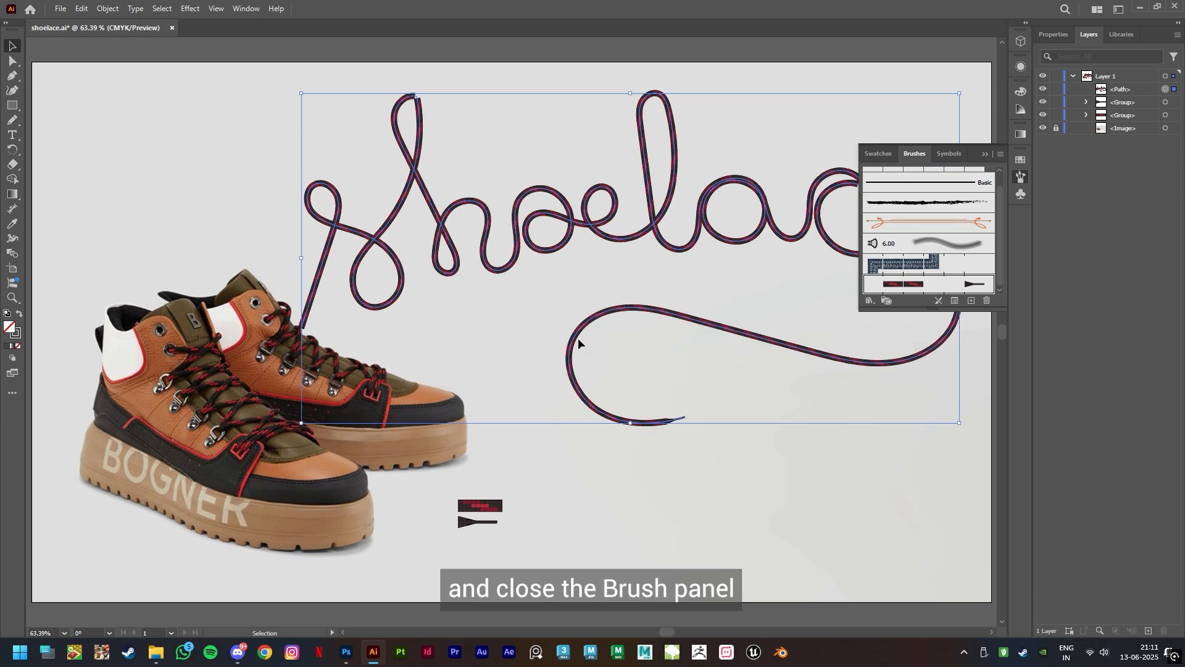
click(986, 155)
click(794, 476)
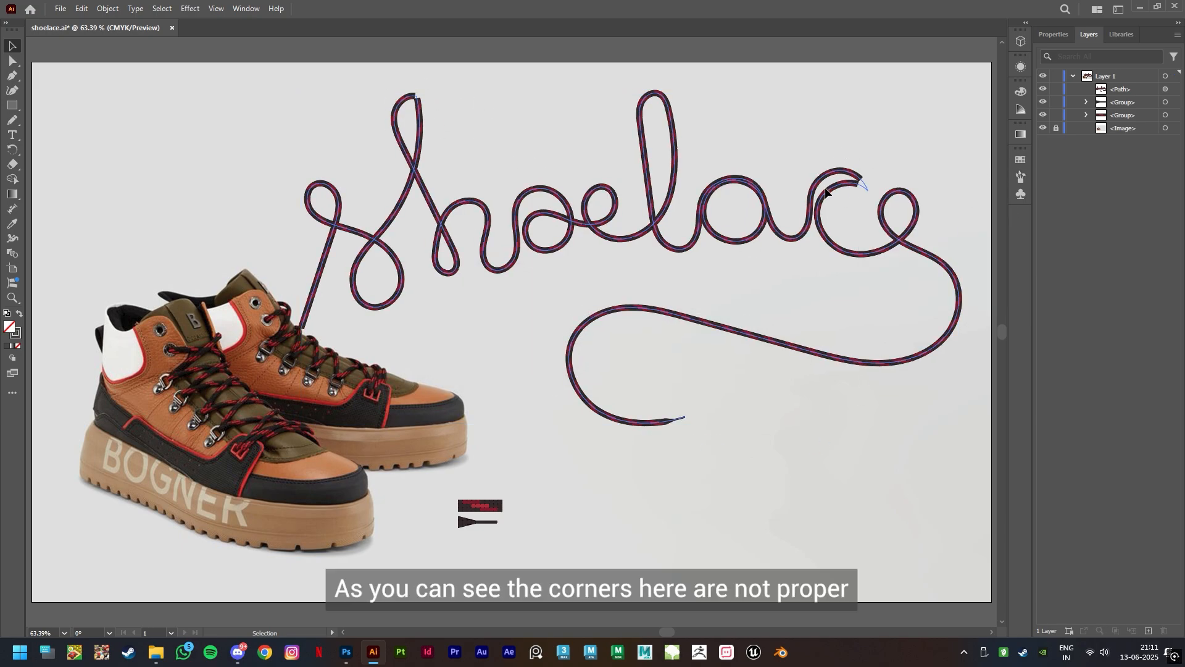
Smooth the broken corner at the top of the h with the Direct Selection tool and adjust the neighbouring curves
scroll(481, 134, up, 3)
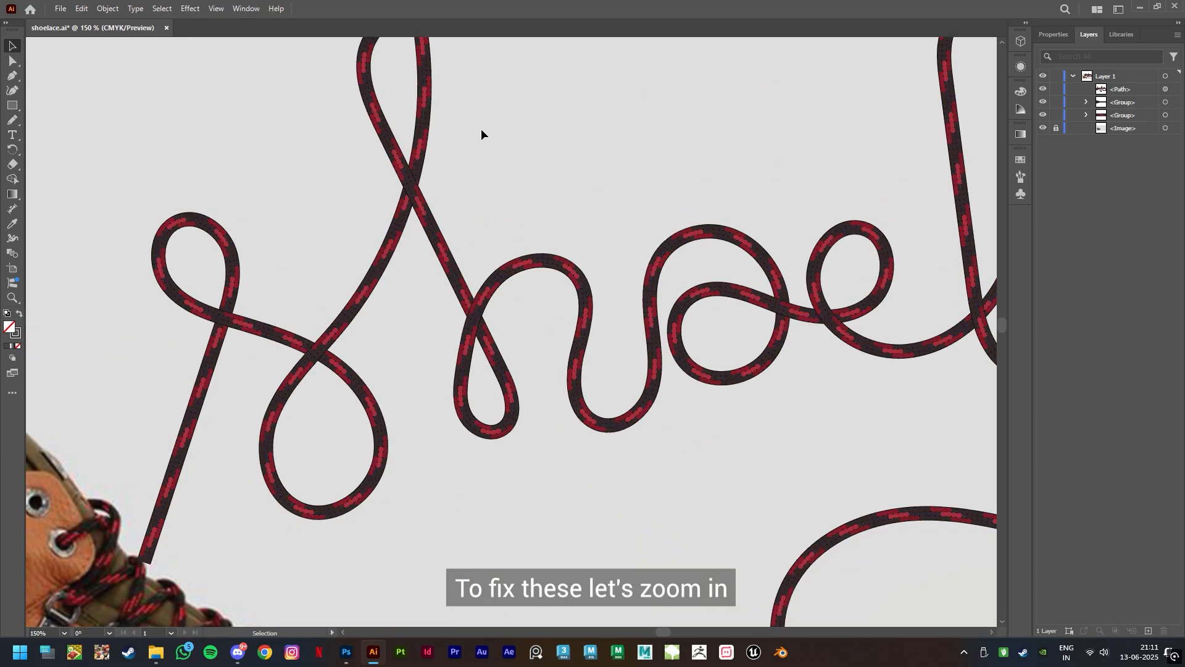
drag(481, 134, 508, 239)
click(12, 60)
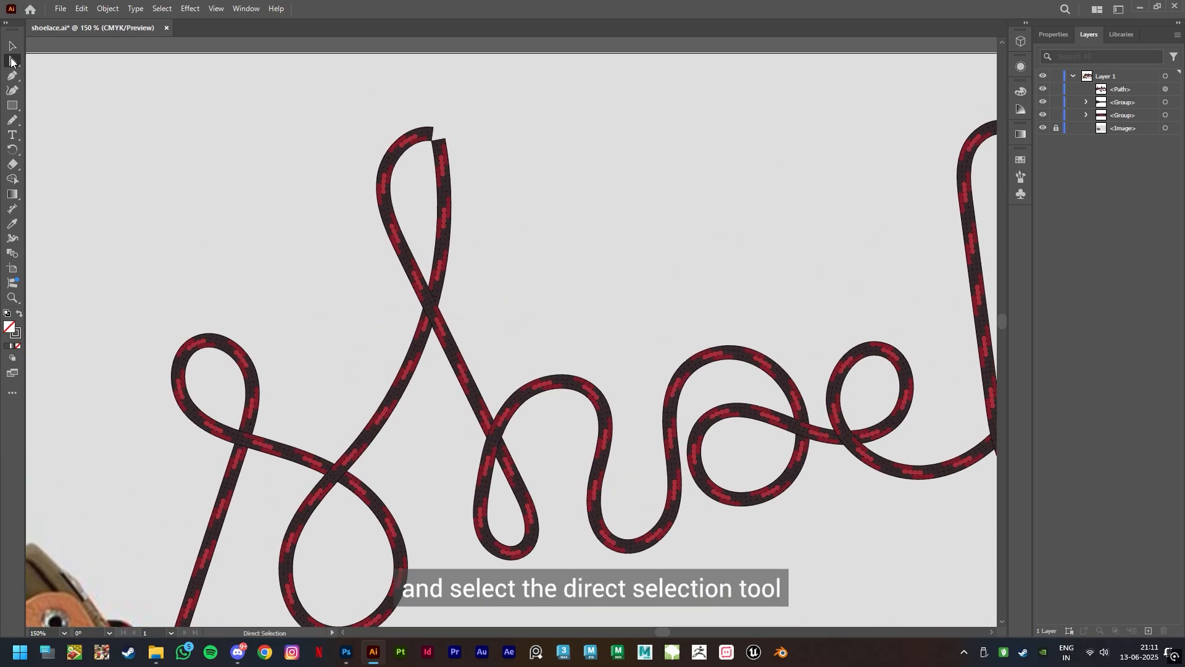
click(436, 150)
click(438, 151)
click(437, 135)
drag(429, 145, 413, 179)
drag(870, 550, 598, 515)
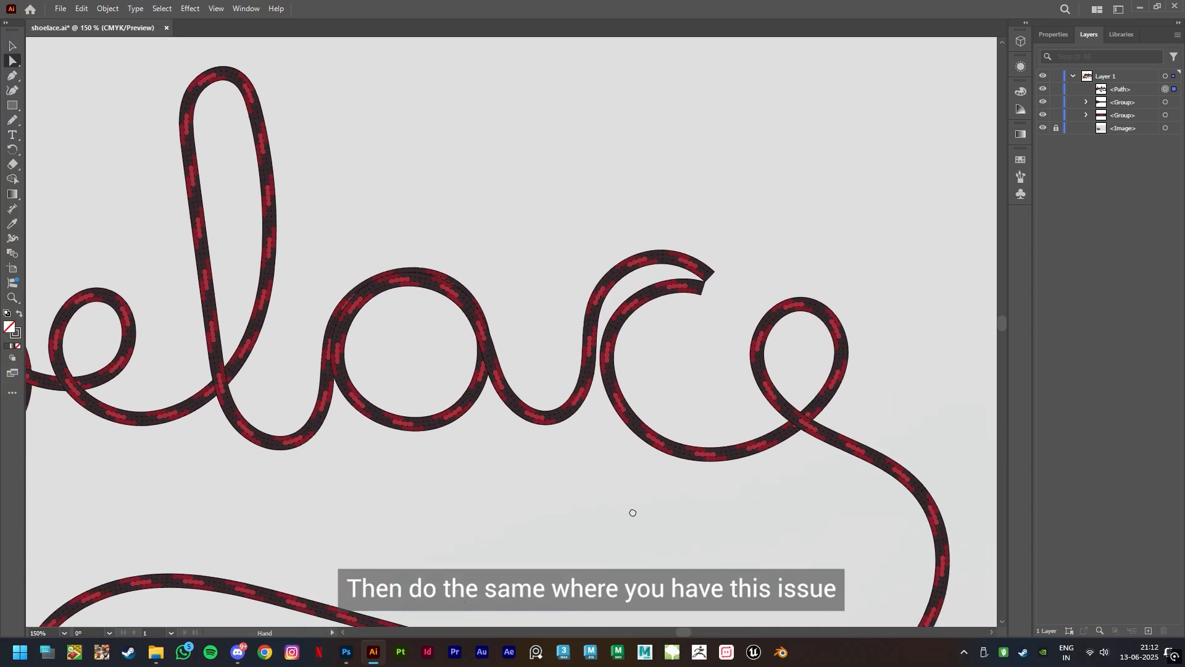
click(695, 296)
drag(687, 294, 667, 283)
Reshape the lower loop of the h and the loop of the first e by moving their anchor points and handles
scroll(519, 487, down, 3)
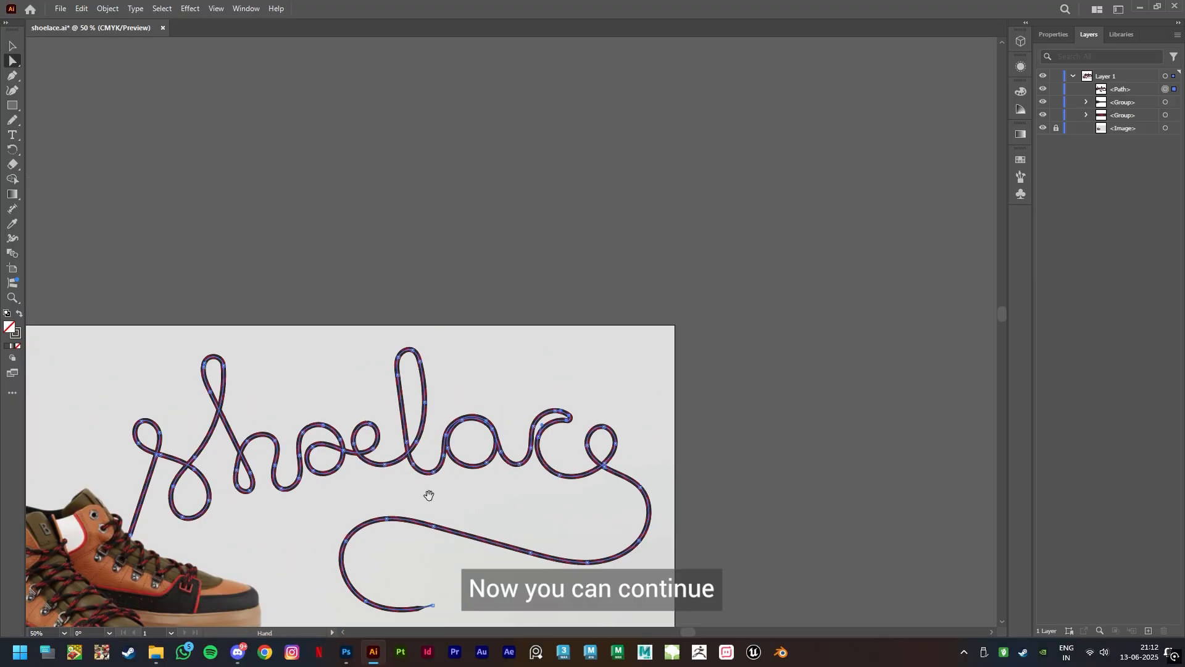
drag(430, 495, 530, 431)
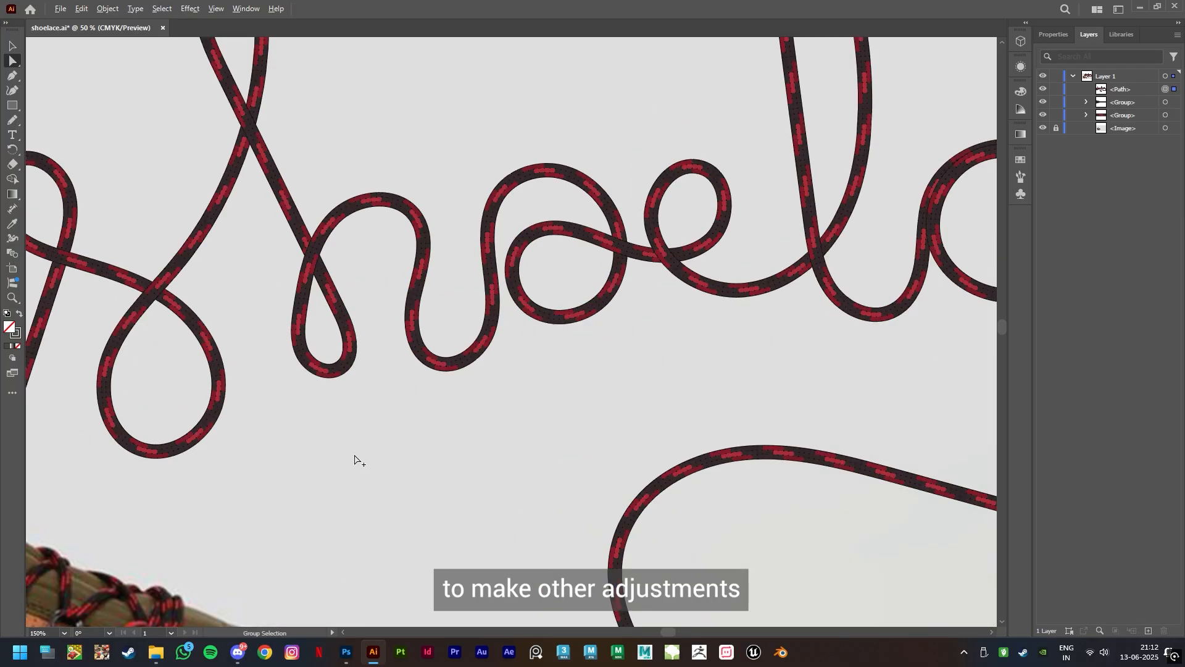
scroll(354, 458, up, 3)
drag(340, 368, 342, 401)
drag(738, 343, 661, 447)
drag(564, 239, 643, 321)
drag(625, 279, 665, 257)
drag(575, 333, 582, 331)
Reshape the letter c by adjusting its anchors and handles so the lace turns smoothly at its upper tip
drag(903, 482, 412, 504)
drag(732, 477, 652, 469)
drag(534, 359, 520, 359)
drag(541, 295, 537, 289)
drag(620, 441, 591, 427)
drag(556, 326, 557, 317)
drag(649, 264, 655, 269)
click(560, 315)
drag(557, 317, 556, 307)
drag(607, 248, 607, 253)
click(664, 394)
drag(537, 288, 536, 294)
Stretch the loop of the final e into a taller, slanted shape and deselect the path
drag(703, 347, 716, 347)
drag(747, 295, 766, 289)
drag(716, 348, 722, 348)
drag(766, 288, 769, 277)
drag(789, 324, 792, 322)
click(719, 524)
key(ctrl+0)
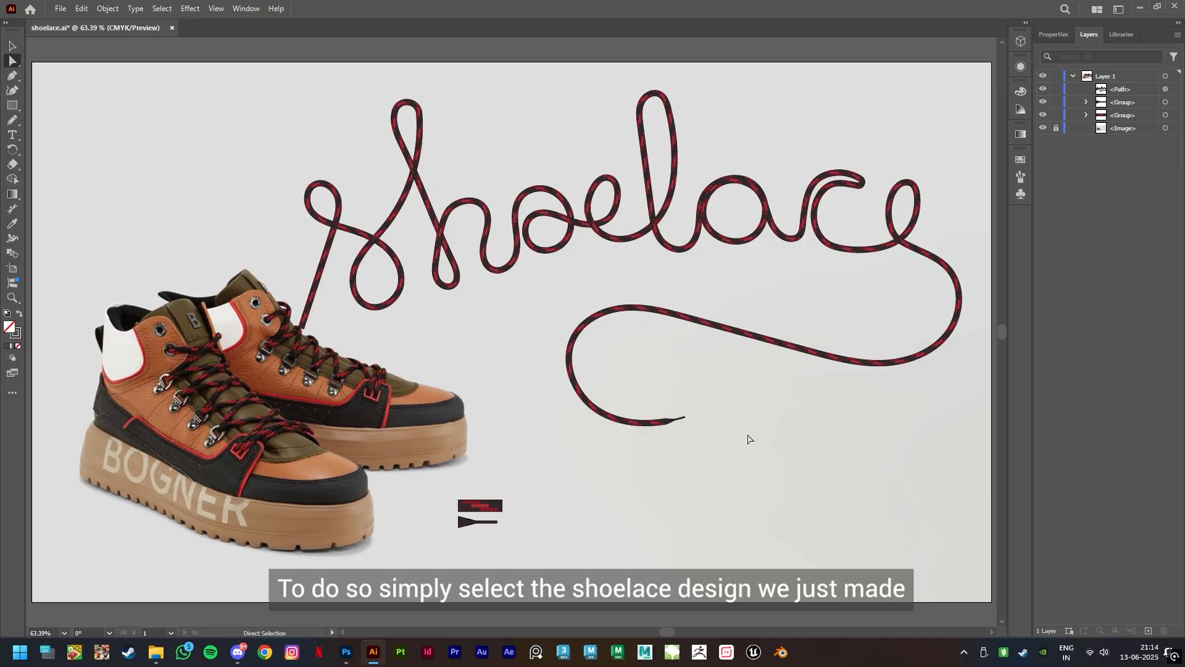
Copy the shoelace lettering, switch to Photoshop and paste it into shoelace.psd as pixels
key(v)
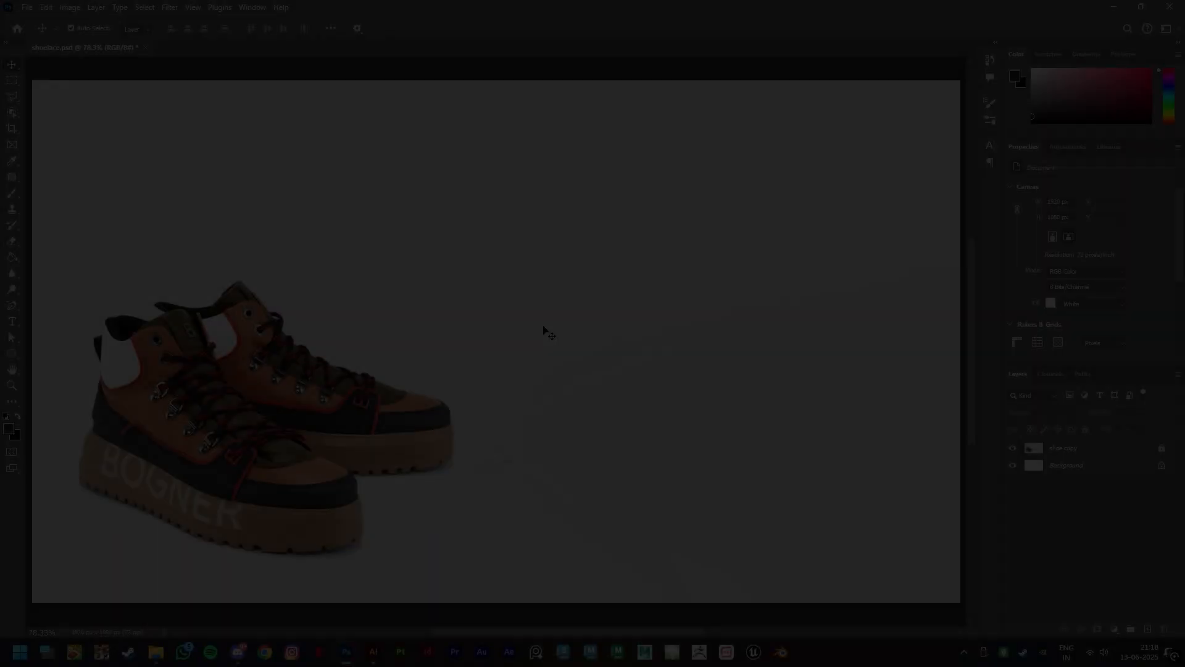
key(ctrl+v)
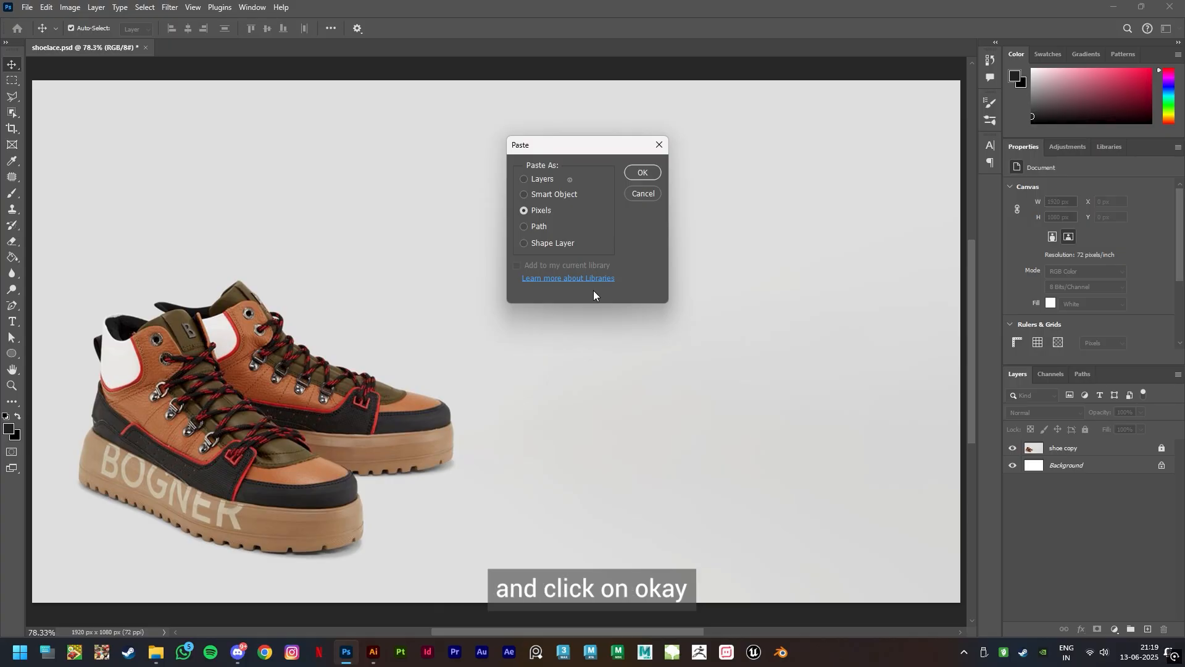
click(643, 173)
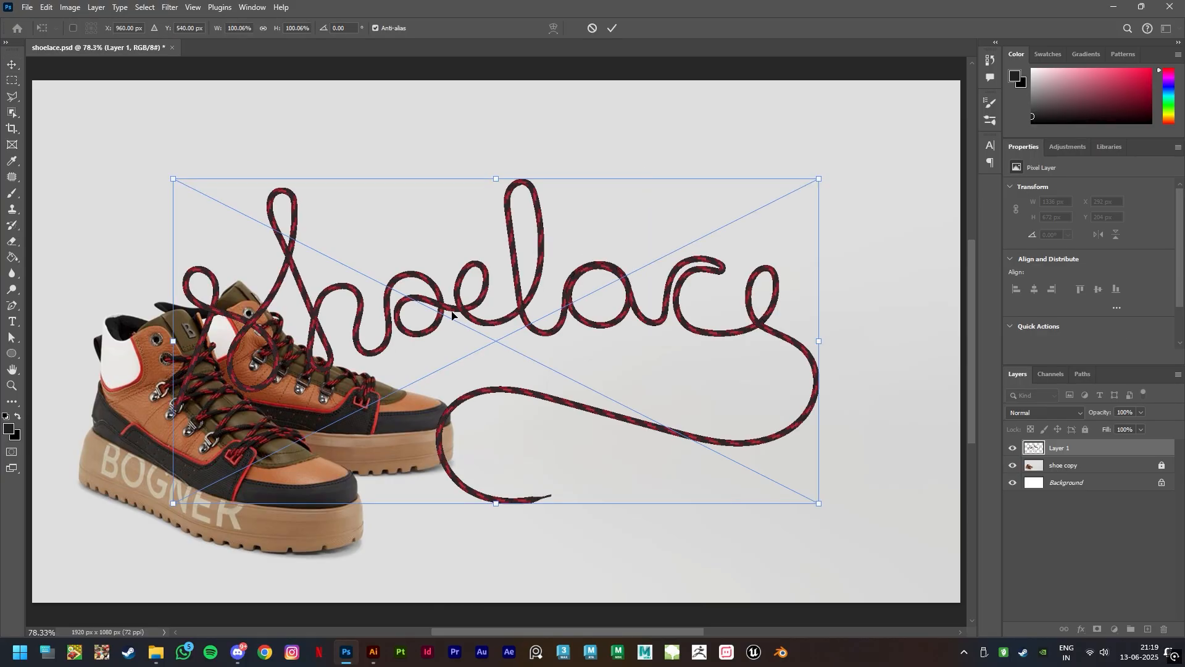
Position the pasted lettering so its starting end meets the rear shoe's laces, and commit the placement
scroll(398, 292, up, 3)
drag(291, 349, 455, 244)
drag(255, 323, 255, 323)
click(612, 28)
key(ctrl+0)
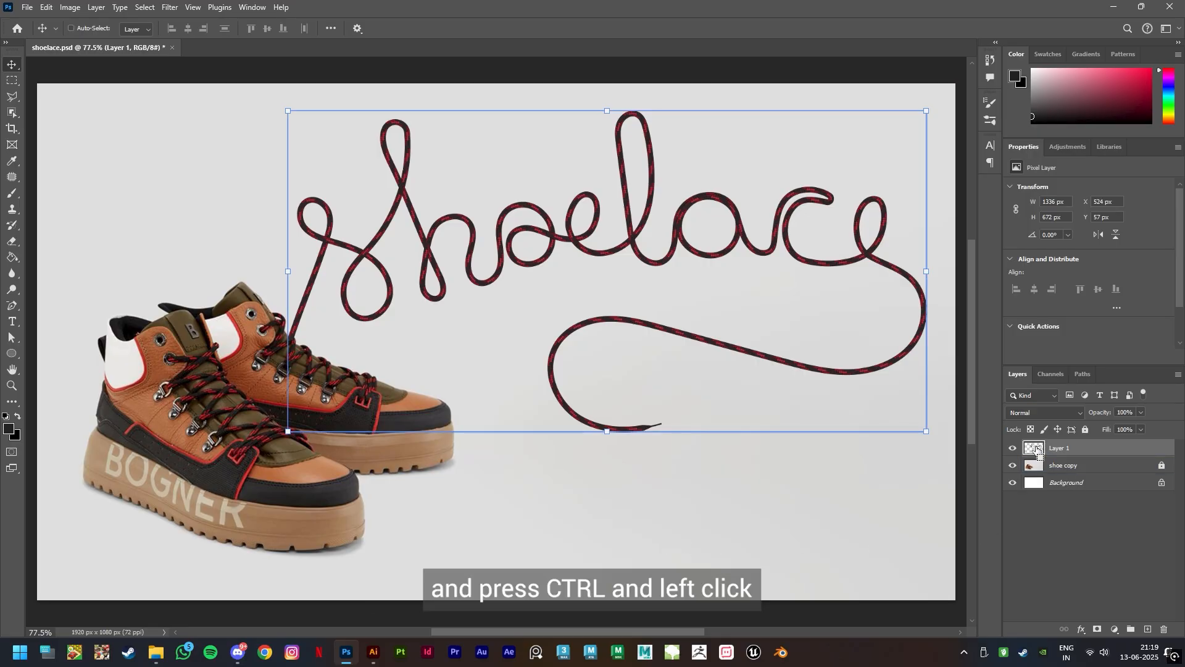
Load Layer 1's shoelace outline as a selection and set the Brush tool's opacity and flow to 15%
ctrl+click(1037, 450)
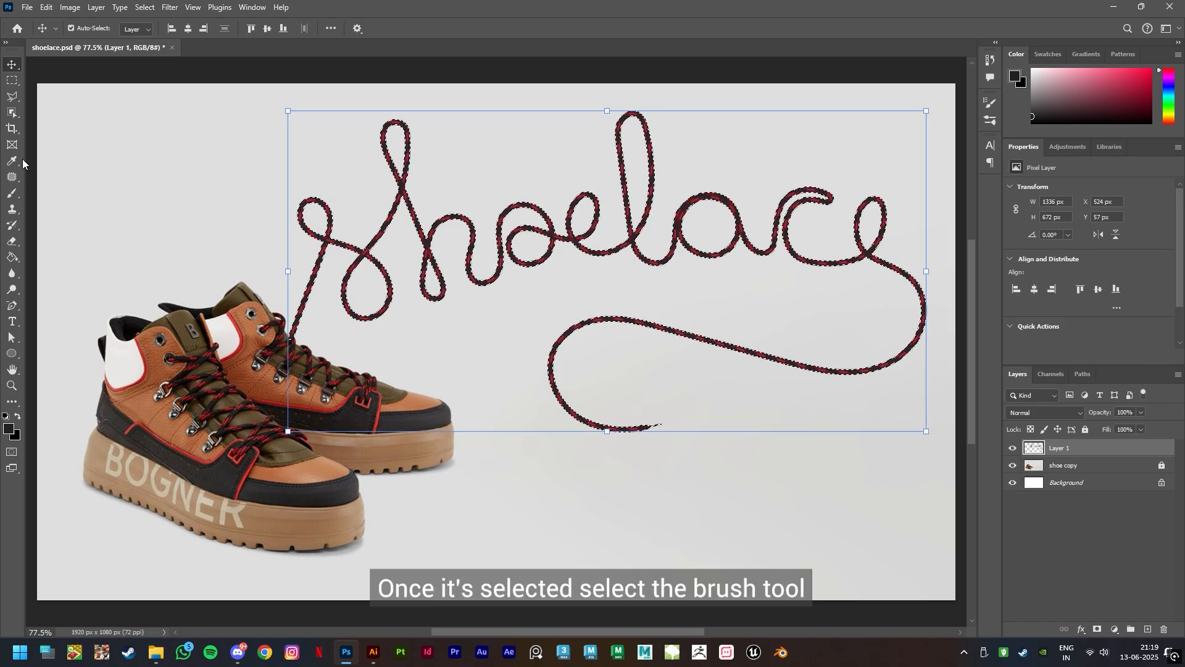
click(12, 192)
drag(279, 28, 245, 31)
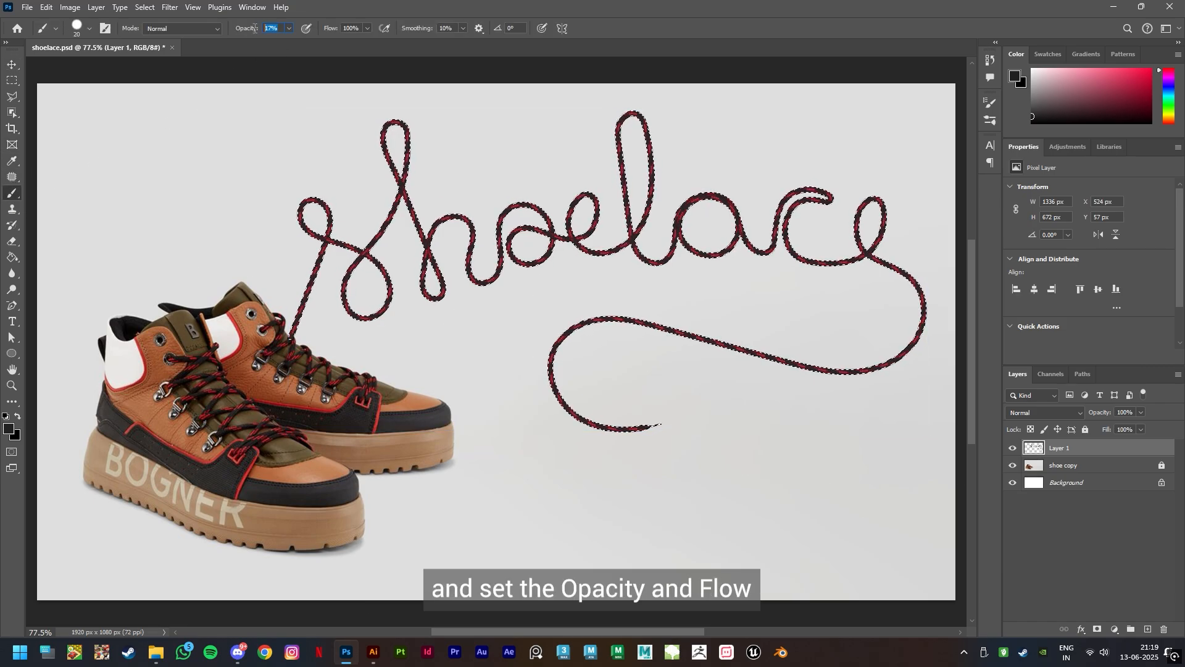
text(15)
key(Return)
drag(362, 29, 325, 30)
text(15)
key(Return)
Raise the brush opacity to 25% and paint dark shadows where the lace crosses itself in the letters from s to l
scroll(370, 239, up, 5)
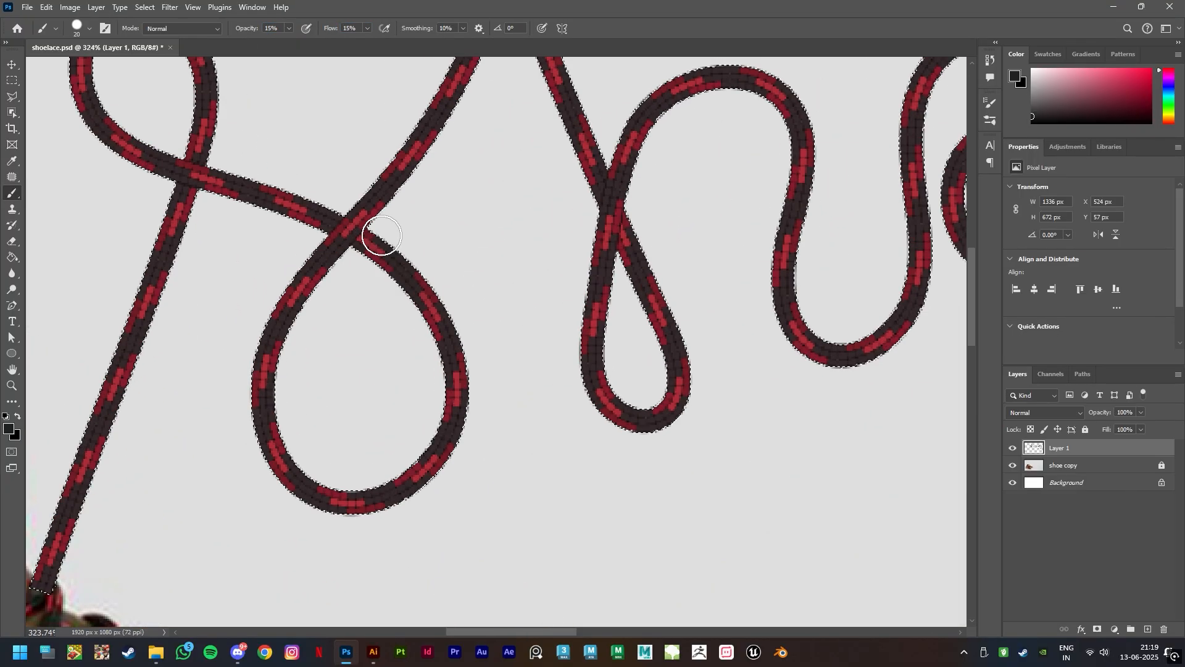
key(2)
key(5)
drag(602, 185, 579, 137)
drag(818, 497, 335, 635)
drag(645, 314, 642, 355)
drag(631, 223, 645, 263)
drag(908, 328, 404, 395)
drag(487, 355, 512, 337)
drag(463, 389, 433, 409)
Paint dark shadows where the lace crosses itself at the final e
drag(741, 513, 446, 552)
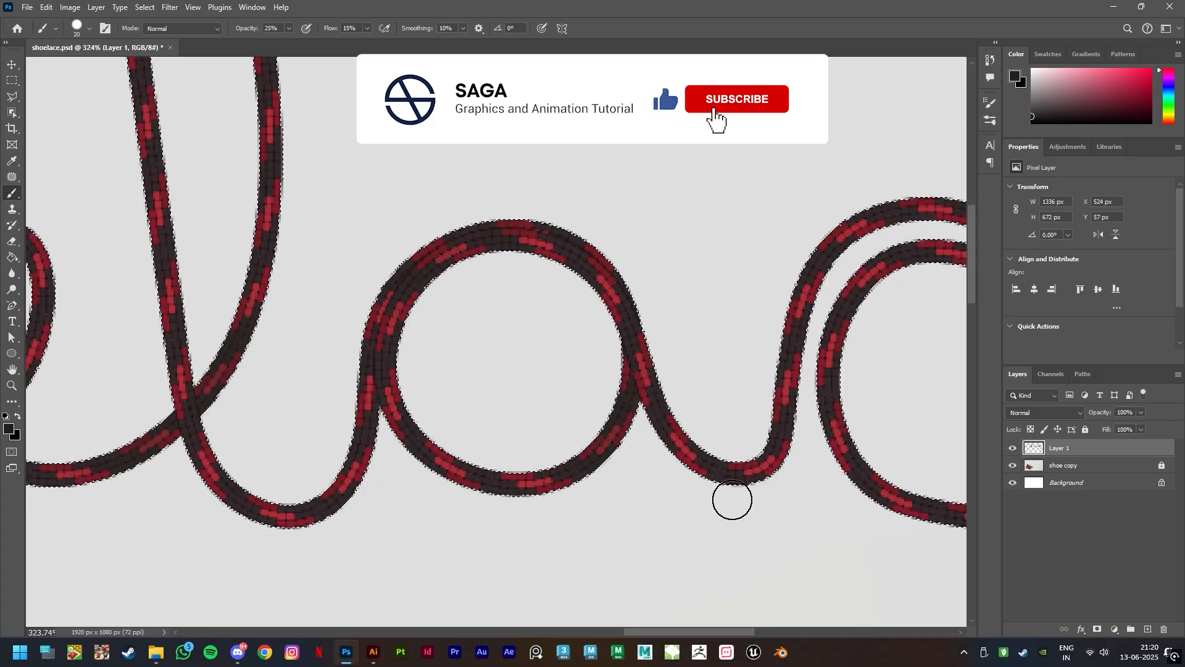
drag(697, 427, 296, 420)
drag(716, 484, 733, 478)
drag(781, 447, 771, 456)
drag(797, 562, 673, 80)
drag(795, 492, 730, 561)
scroll(691, 519, down, 9)
mouse_move(253, 382)
mouse_down()
mouse_move(489, 430)
mouse_move(625, 422)
mouse_up()
scroll(505, 350, up, 5)
drag(195, 378, 632, 417)
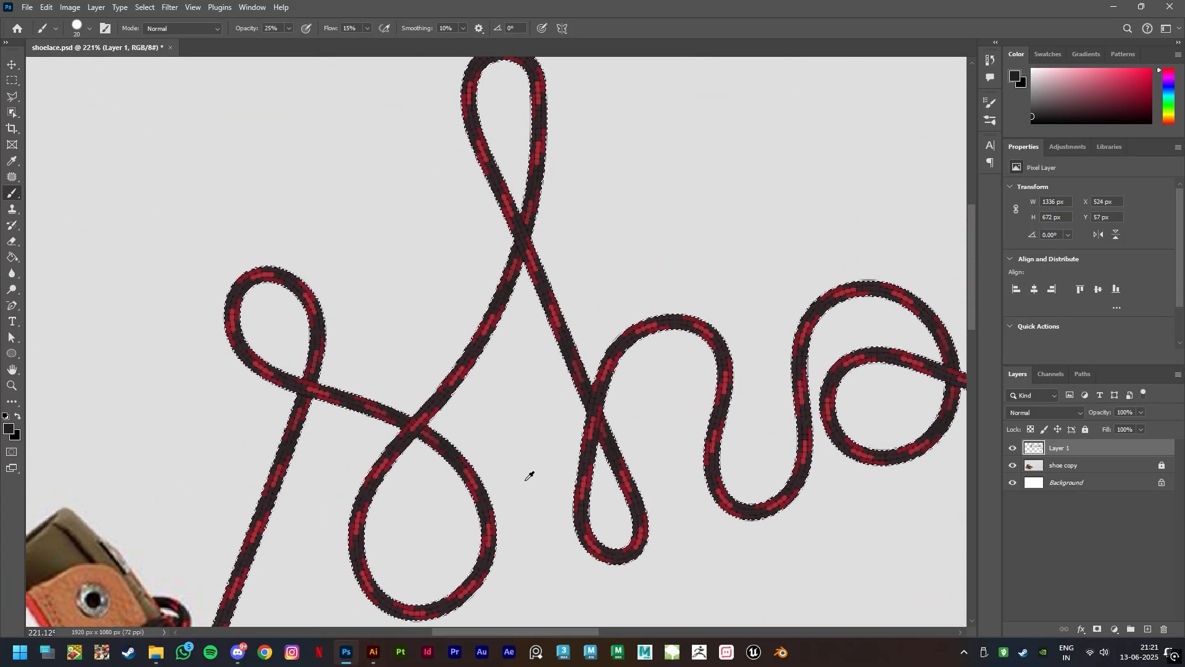
Set the foreground color to white (ffffff) and paint soft highlights on the s's lower loop and the h's arch
scroll(529, 476, down, 7)
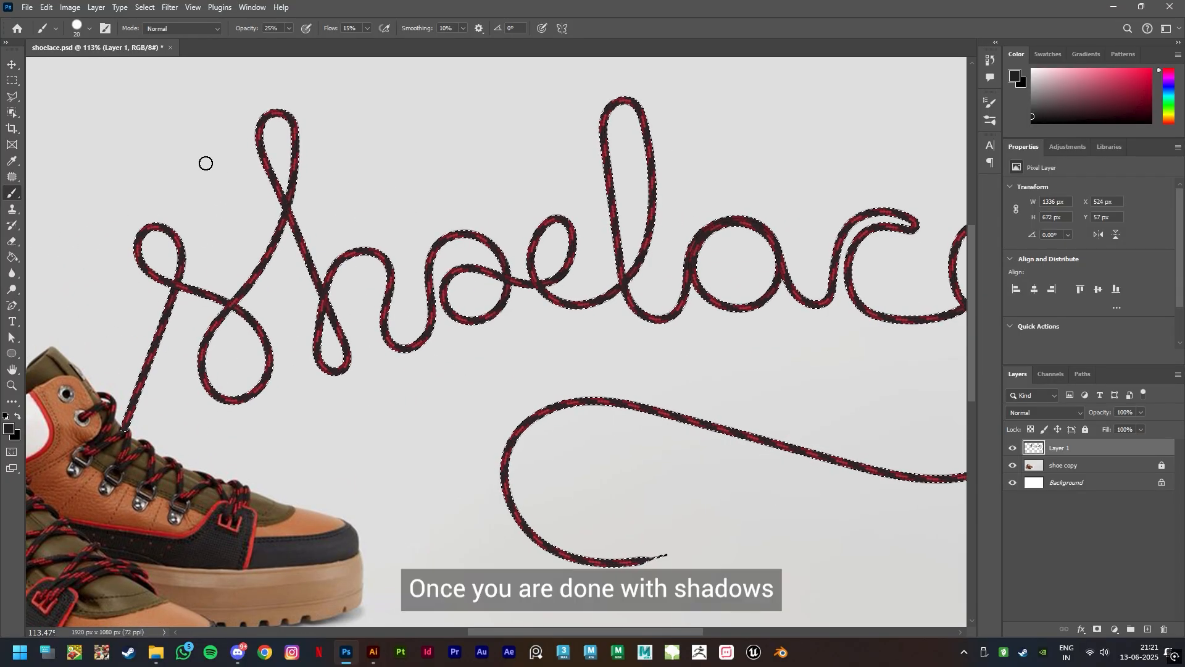
click(8, 428)
click(829, 189)
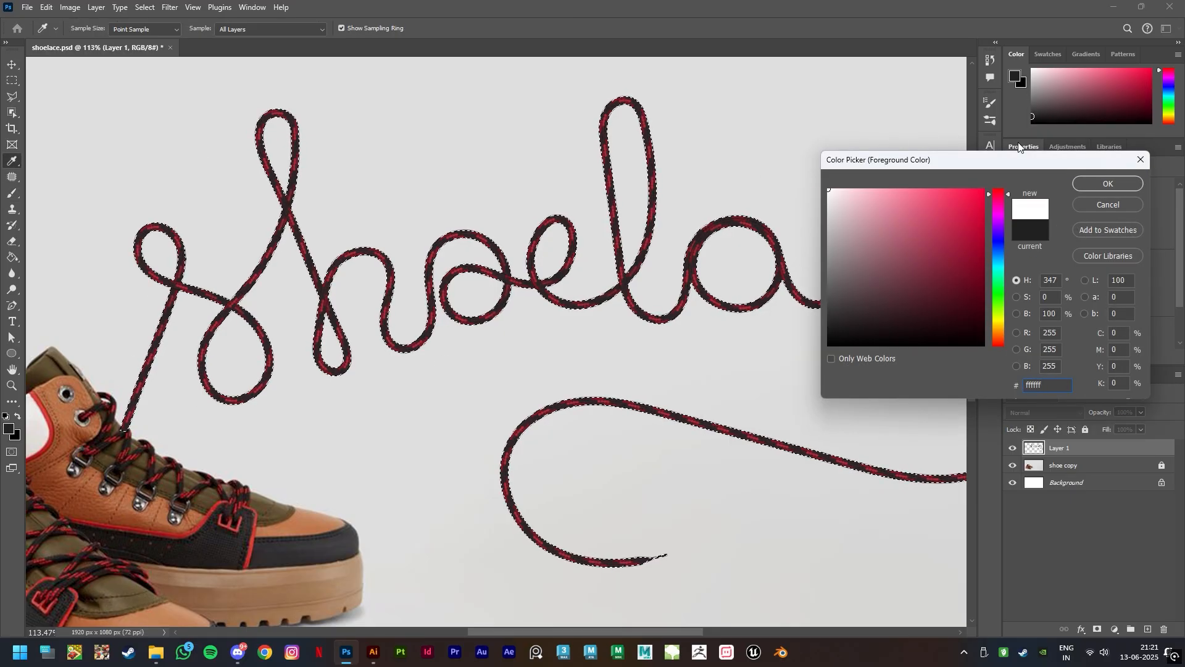
click(1108, 183)
scroll(243, 365, up, 10)
drag(307, 301, 310, 327)
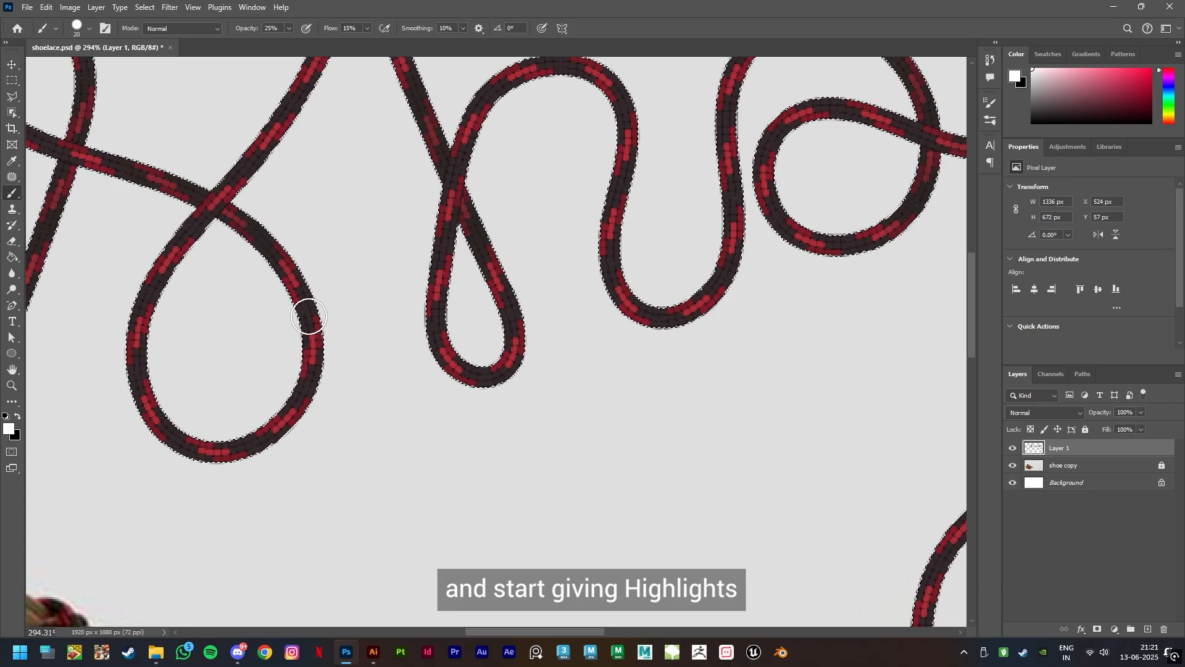
drag(601, 86, 623, 114)
drag(667, 199, 666, 243)
Paint soft white highlights on the curves of the e, l, a and c
mouse_move(799, 440)
mouse_down()
mouse_move(767, 463)
mouse_move(374, 556)
mouse_up()
drag(642, 152, 673, 199)
mouse_move(692, 223)
mouse_down()
mouse_move(459, 328)
mouse_move(384, 513)
mouse_up()
drag(472, 151, 449, 196)
drag(630, 558, 487, 318)
drag(571, 238, 544, 267)
drag(828, 512, 406, 514)
drag(516, 216, 492, 292)
Paint soft white highlights on the bends of the shoelace's long tail
mouse_move(841, 566)
mouse_down()
mouse_move(587, 492)
mouse_move(608, 168)
mouse_up()
drag(807, 284, 791, 324)
drag(155, 525, 913, 534)
drag(364, 306, 324, 343)
drag(503, 524, 687, 501)
Paint soft white highlights on the upper loops of the s and h, and clear the shoelace selection
drag(247, 216, 920, 523)
drag(199, 120, 179, 153)
drag(353, 420, 347, 472)
drag(202, 472, 196, 494)
scroll(722, 344, up, 10)
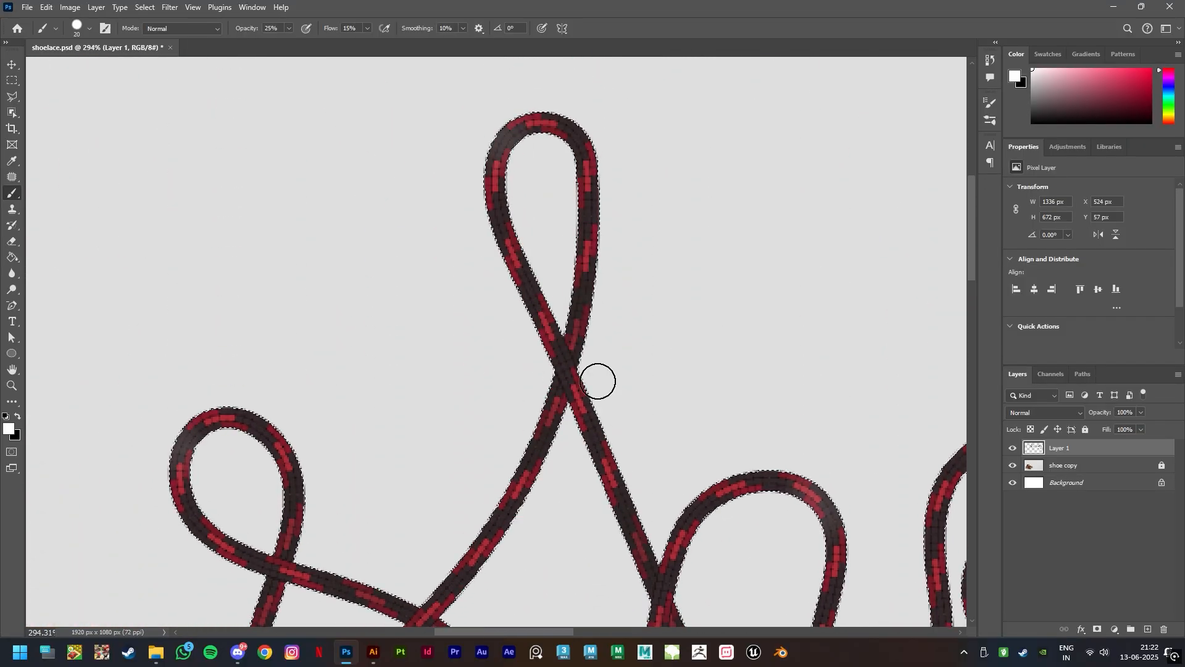
key(ctrl+0)
key(v)
key(ctrl+d)
click(523, 476)
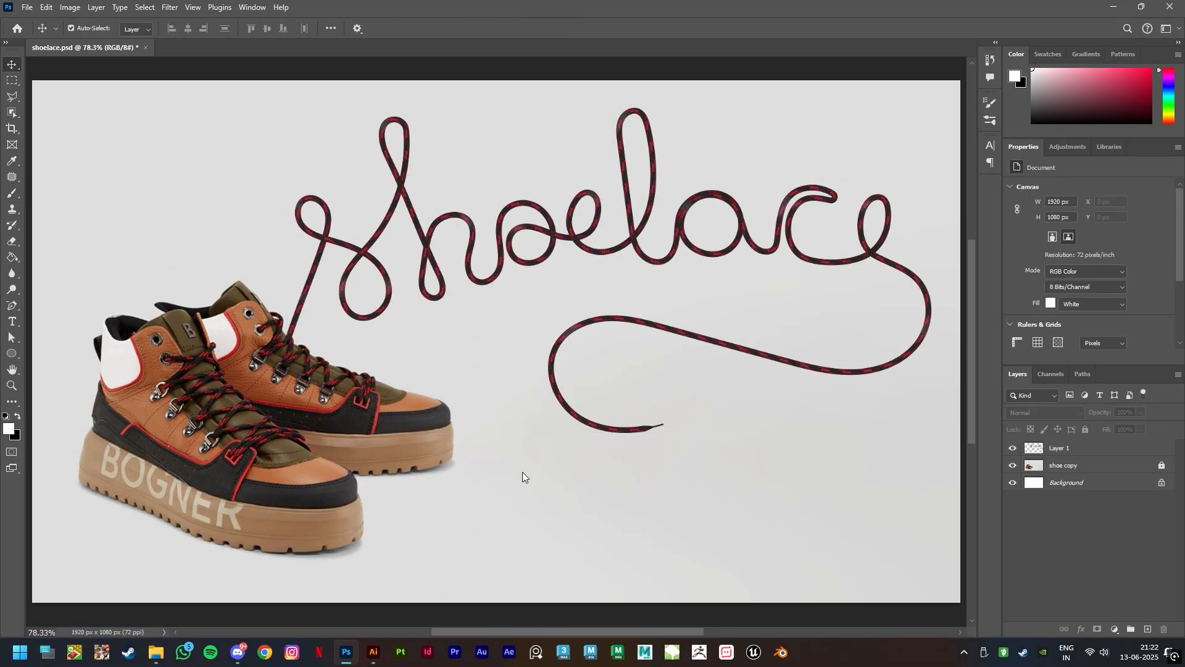